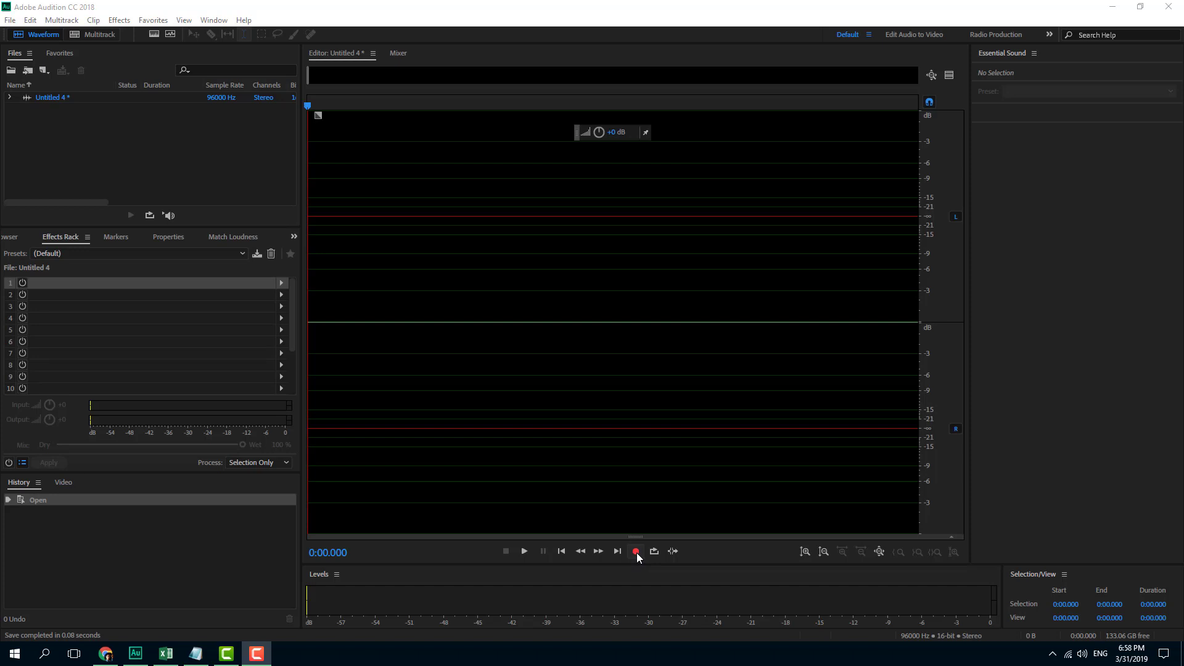
Record a 4.4-second stereo voice clip, then play it back from about 1.2 seconds.
click(636, 552)
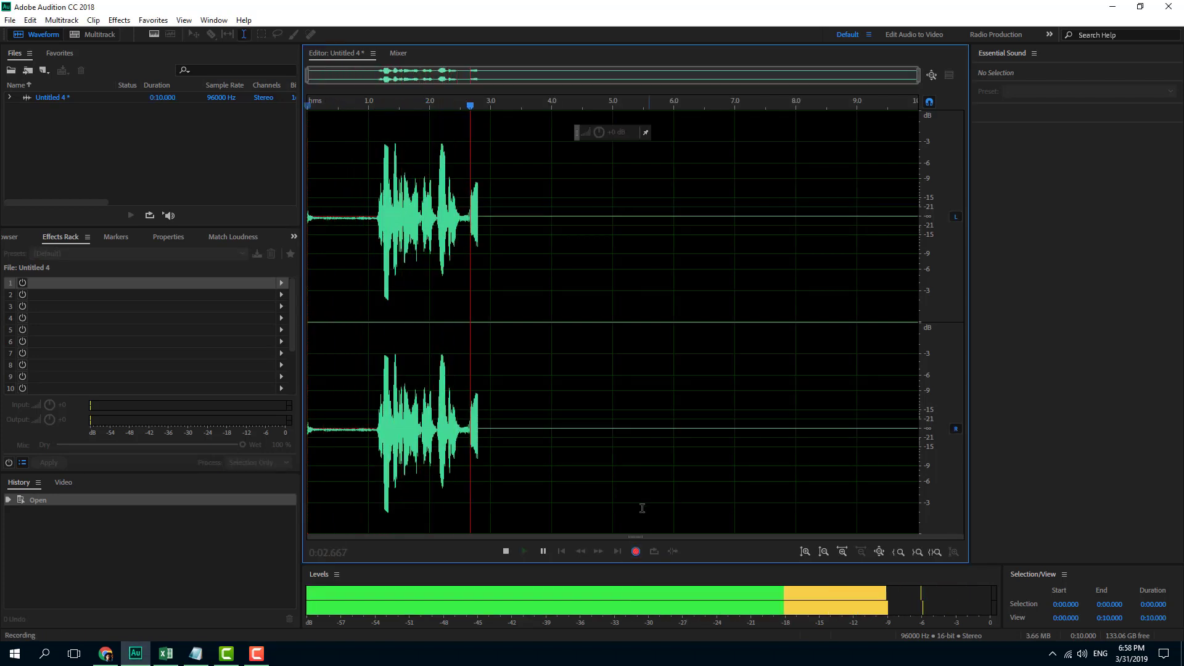
click(506, 551)
click(519, 376)
click(473, 343)
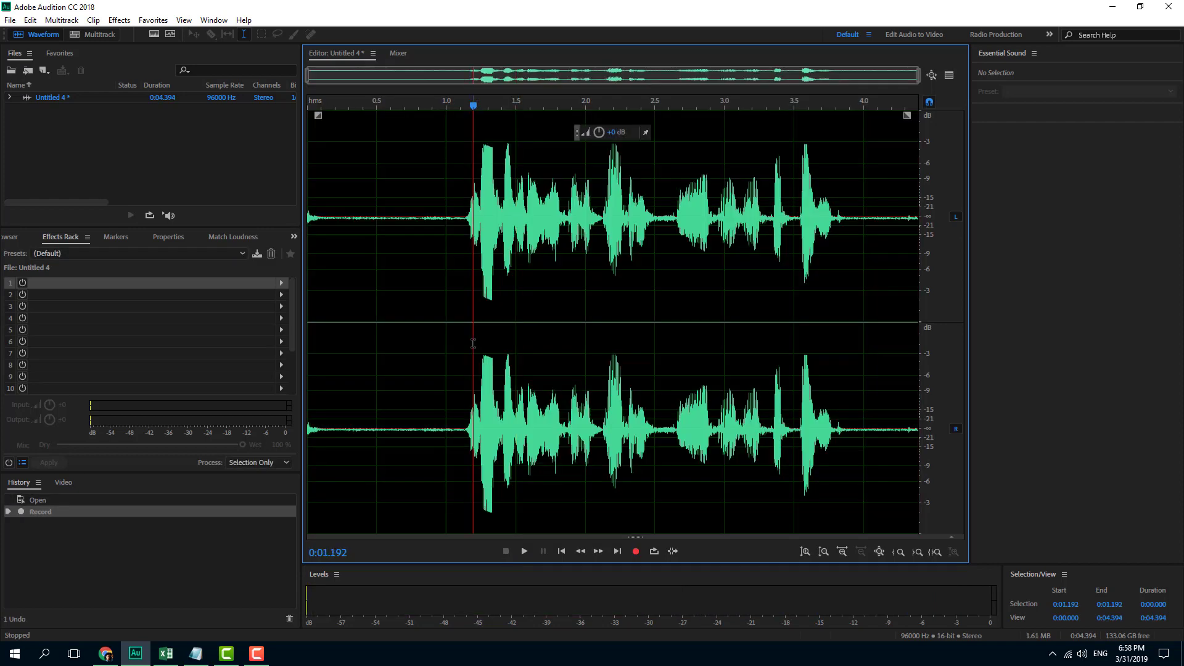
key(space)
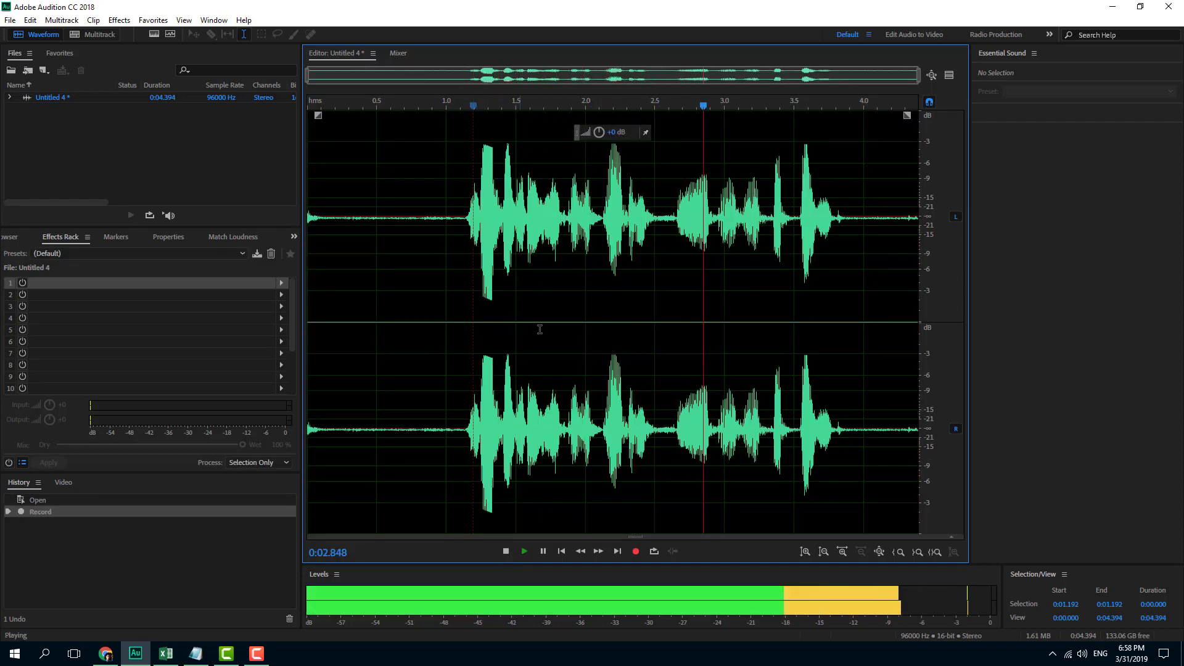
key(space)
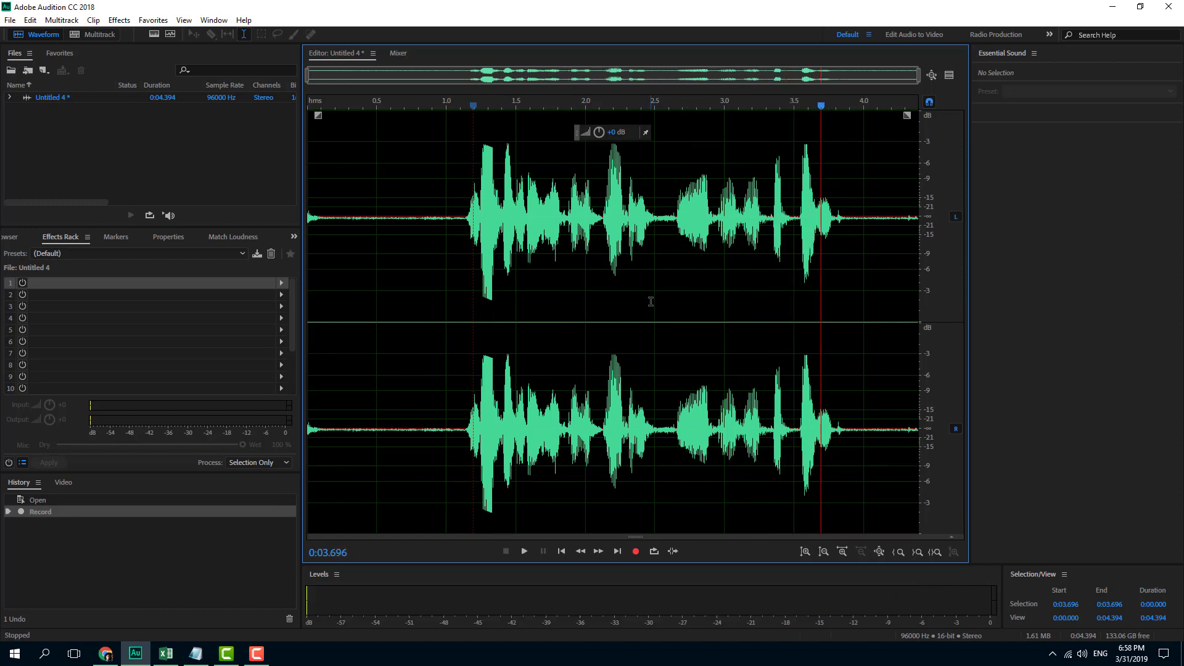
Apply Reverb with 2703 ms decay and 160 ms pre-delay to the whole recording, previewing first.
click(120, 20)
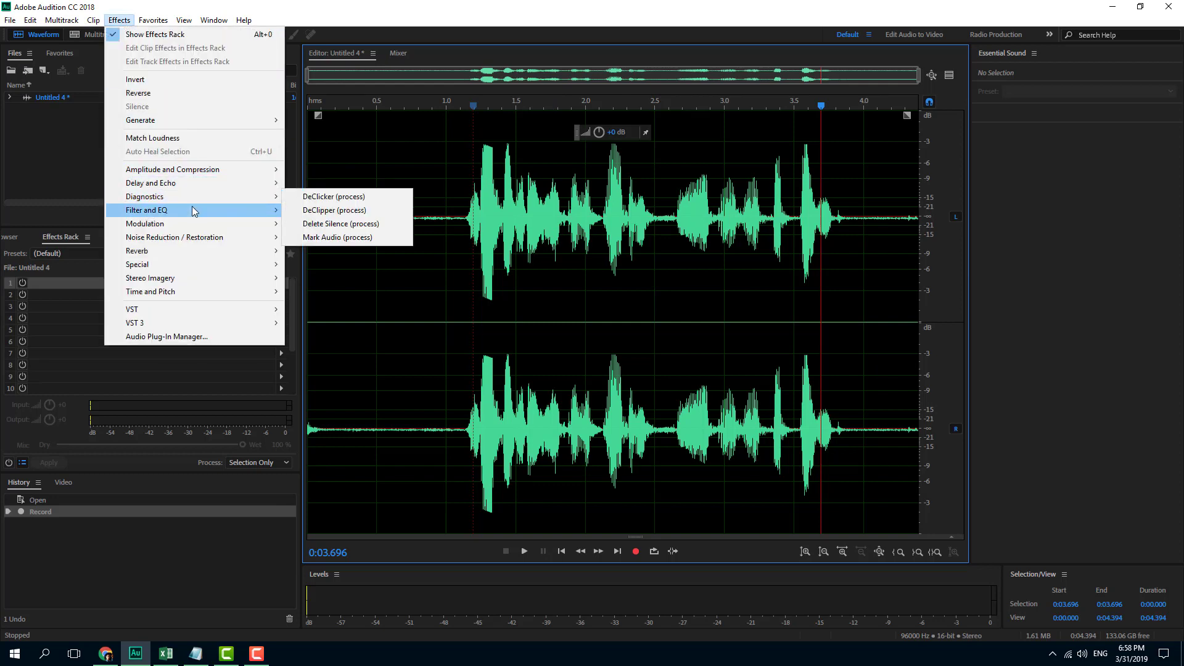
mouse_move(185, 251)
click(341, 282)
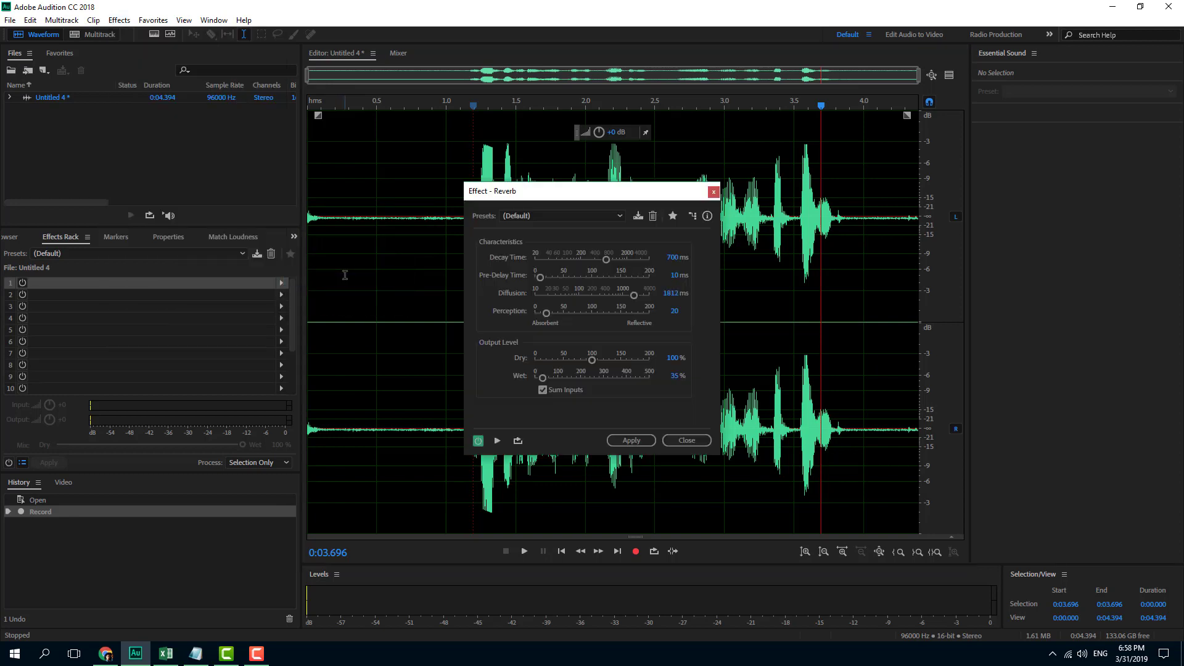
drag(621, 260, 634, 259)
click(622, 277)
click(496, 441)
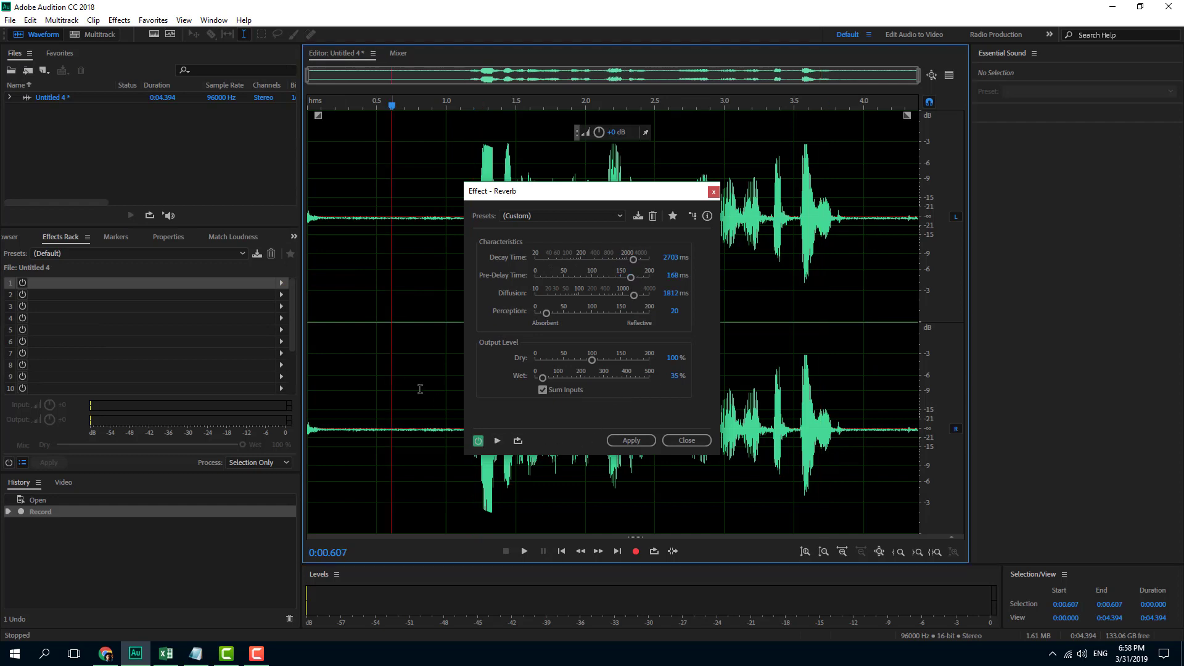
click(497, 441)
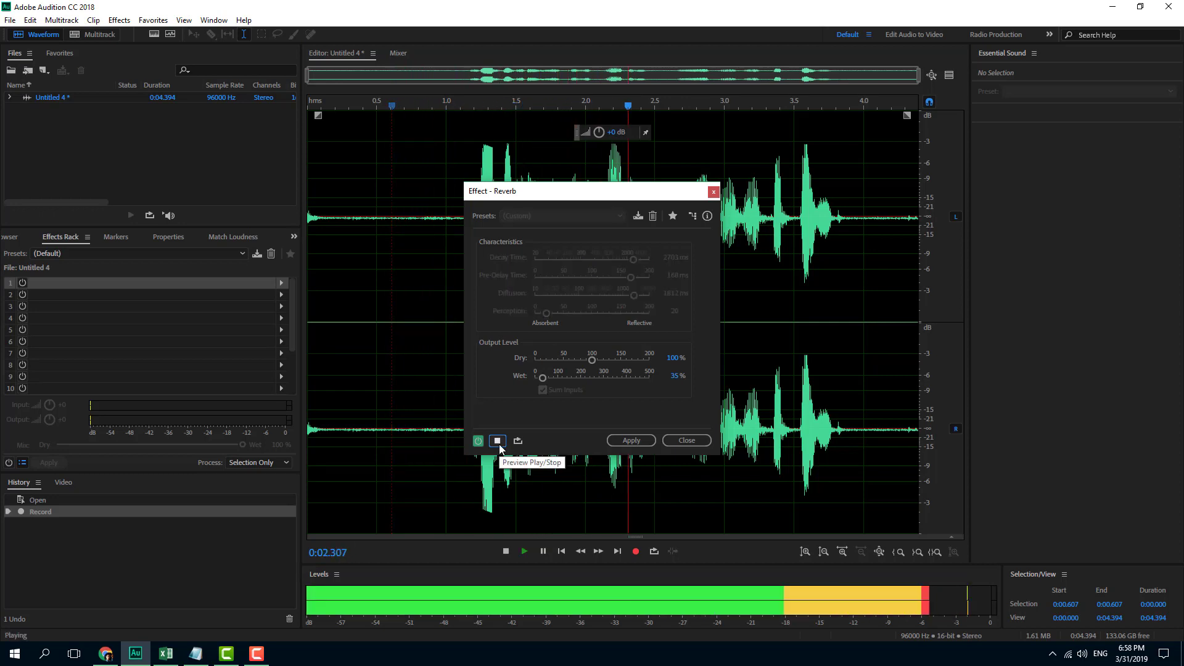
click(498, 441)
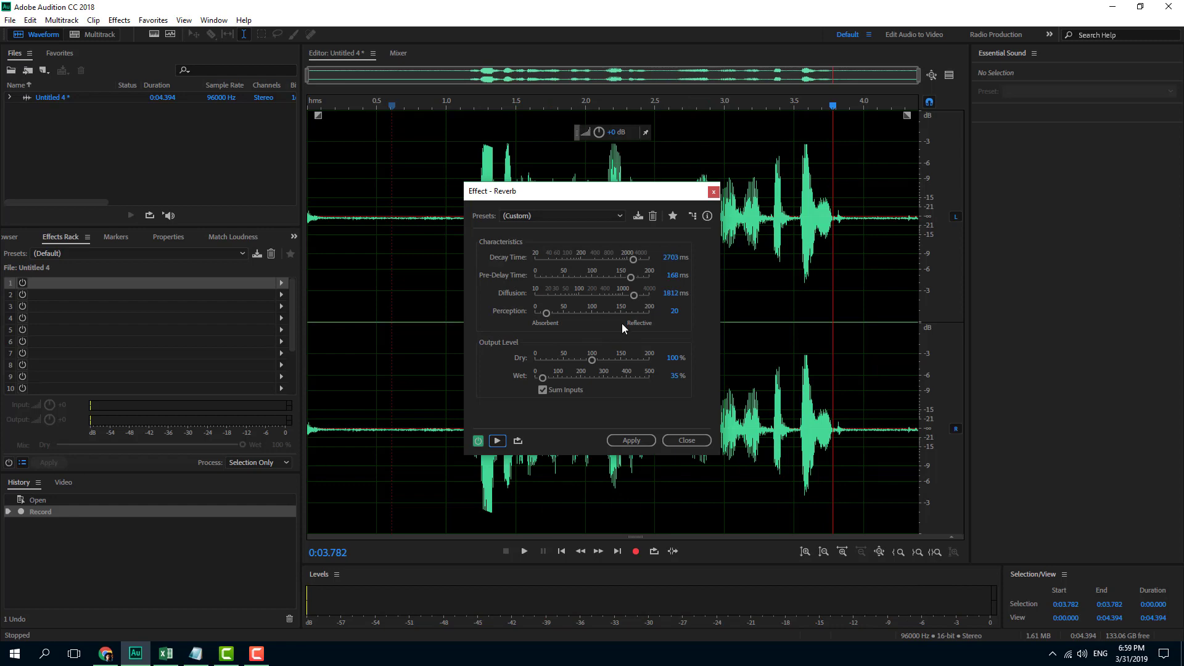
click(644, 440)
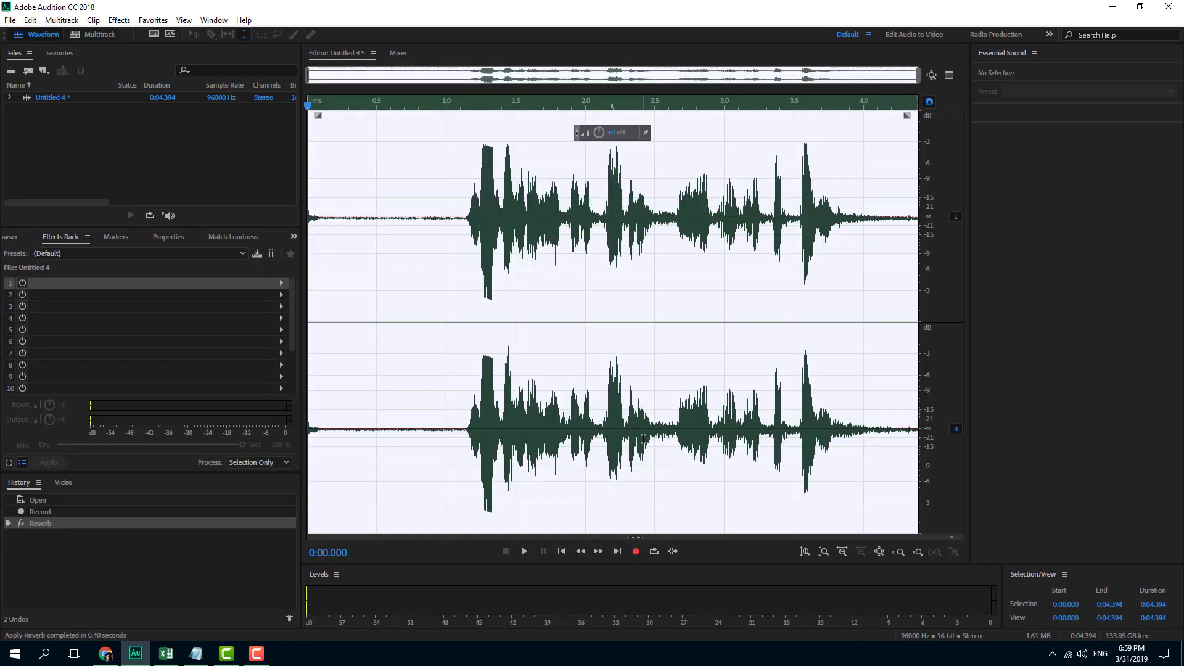
Play the reverberated recording from about 0.75 seconds.
click(563, 285)
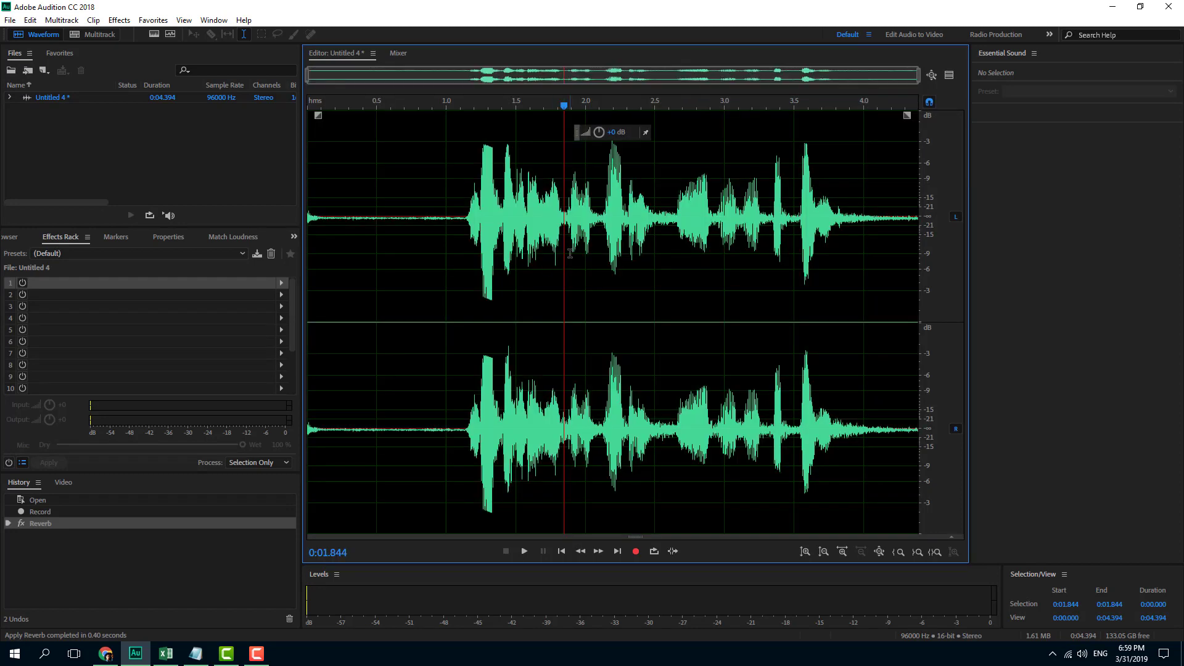
click(412, 248)
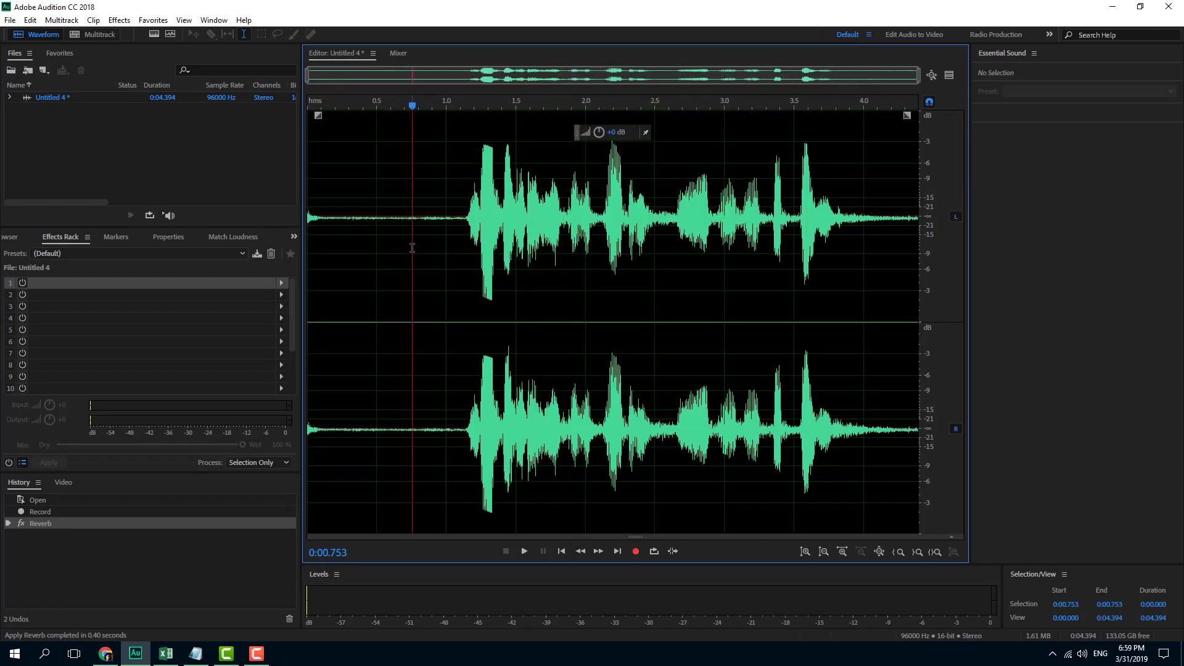
key(space)
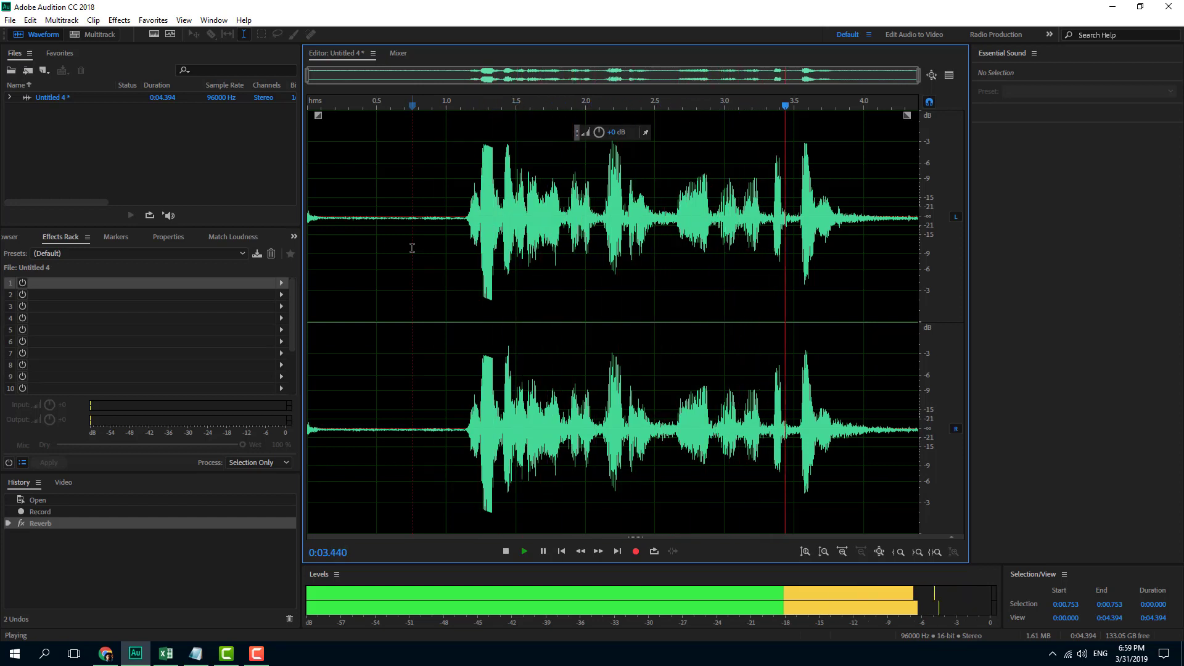
key(space)
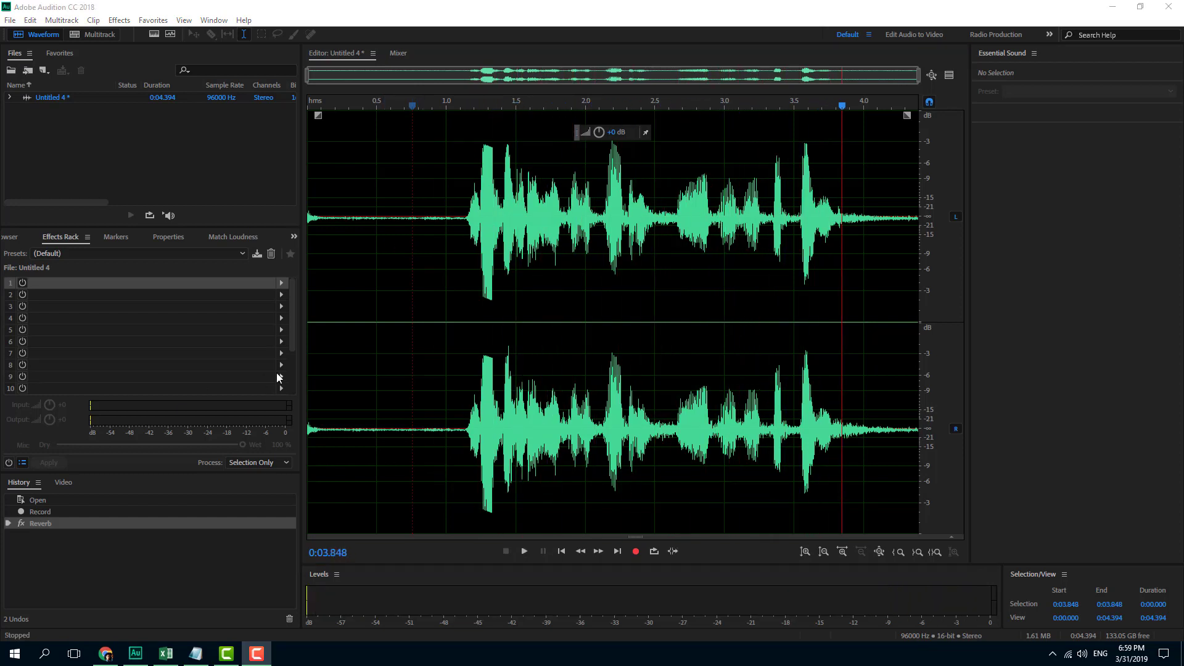
Undo the Reverb so the recording returns to its dry sound.
click(433, 366)
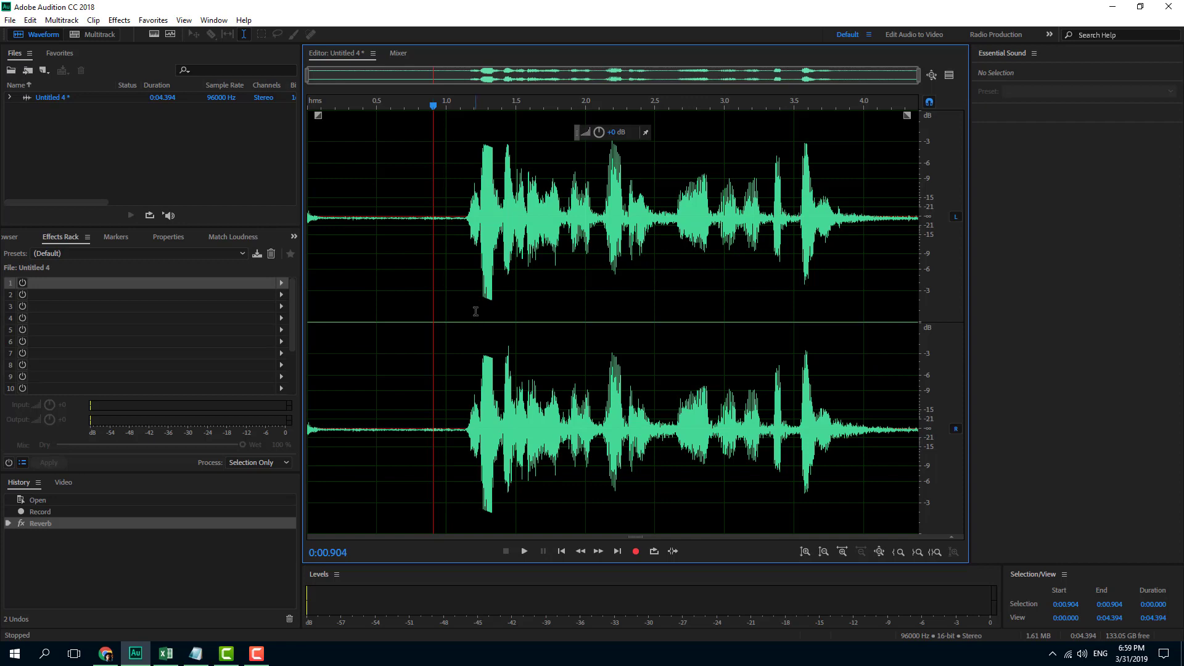
click(531, 300)
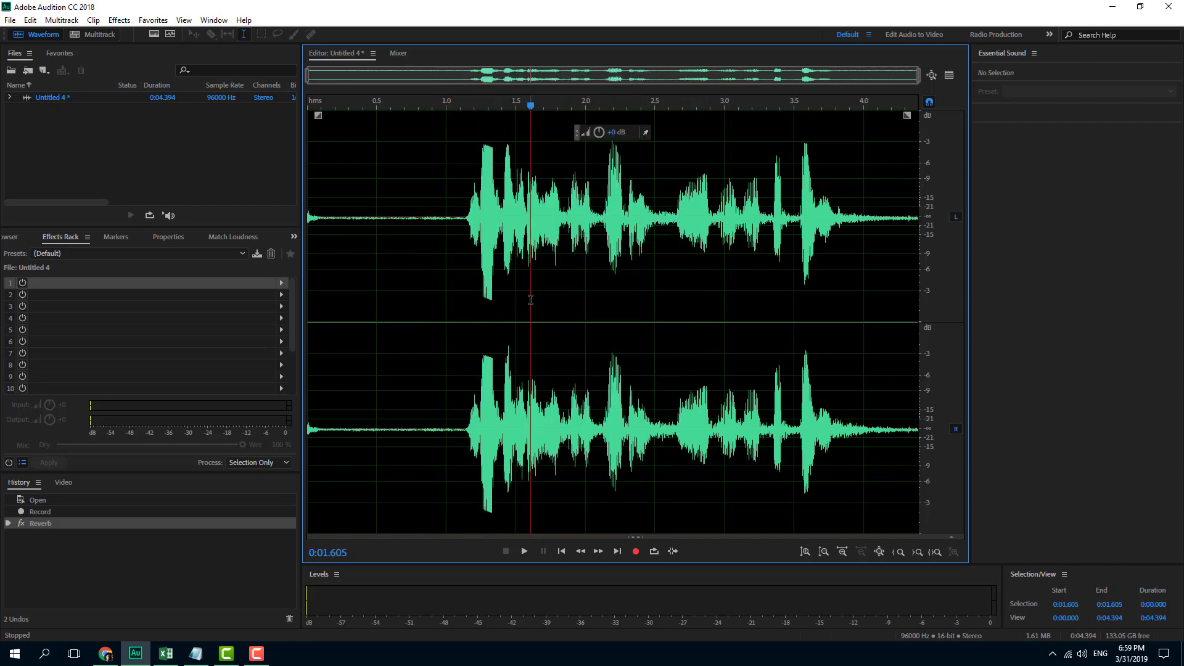
key(ctrl+z)
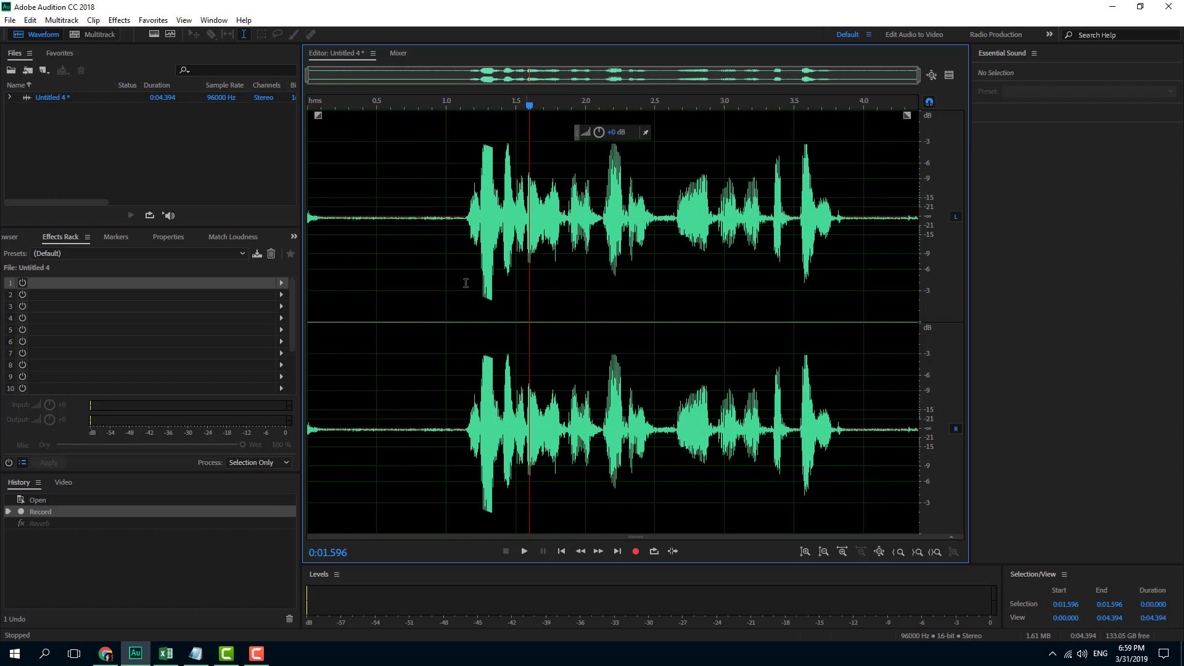
click(440, 268)
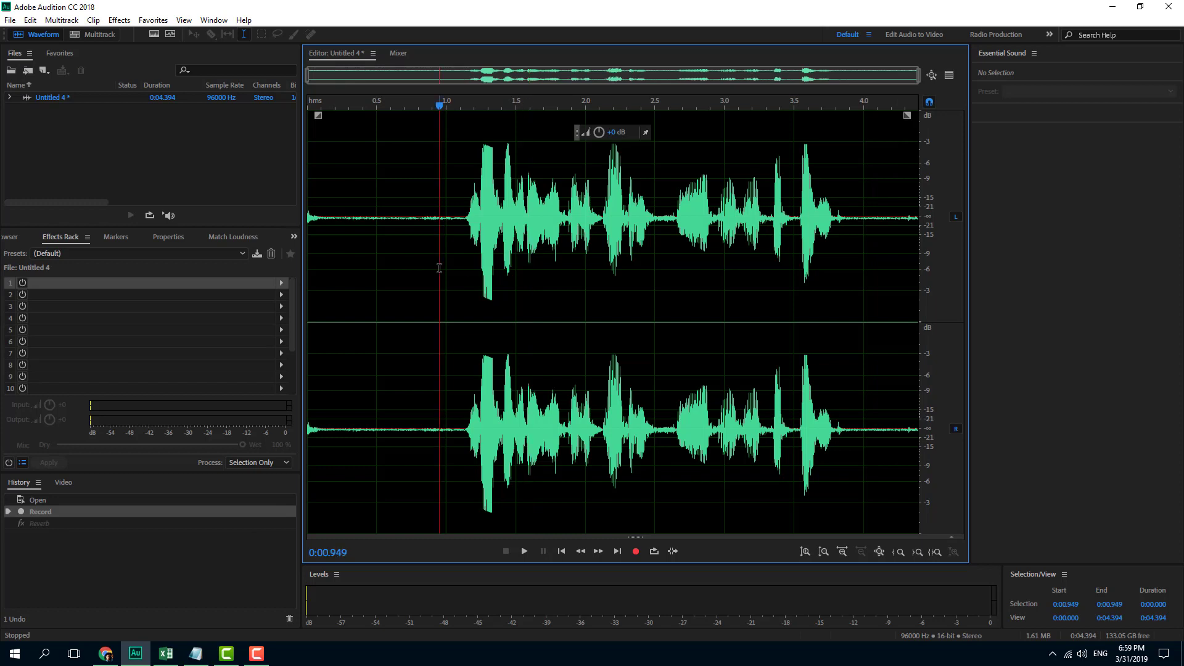
key(space)
key(space)
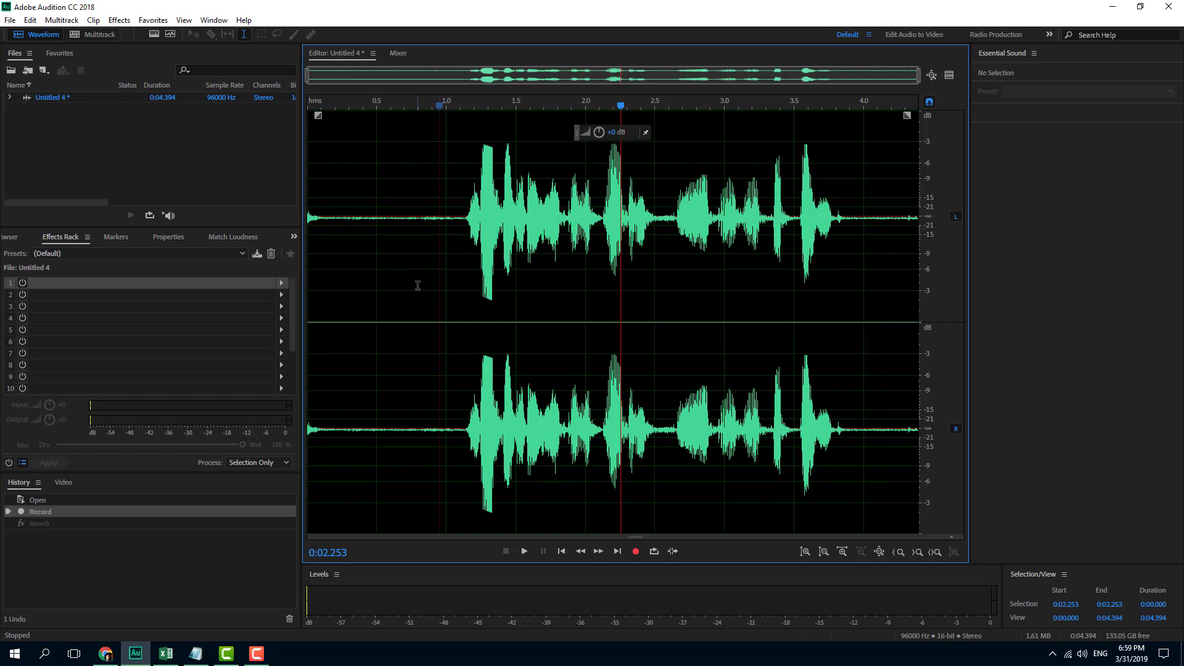
click(56, 238)
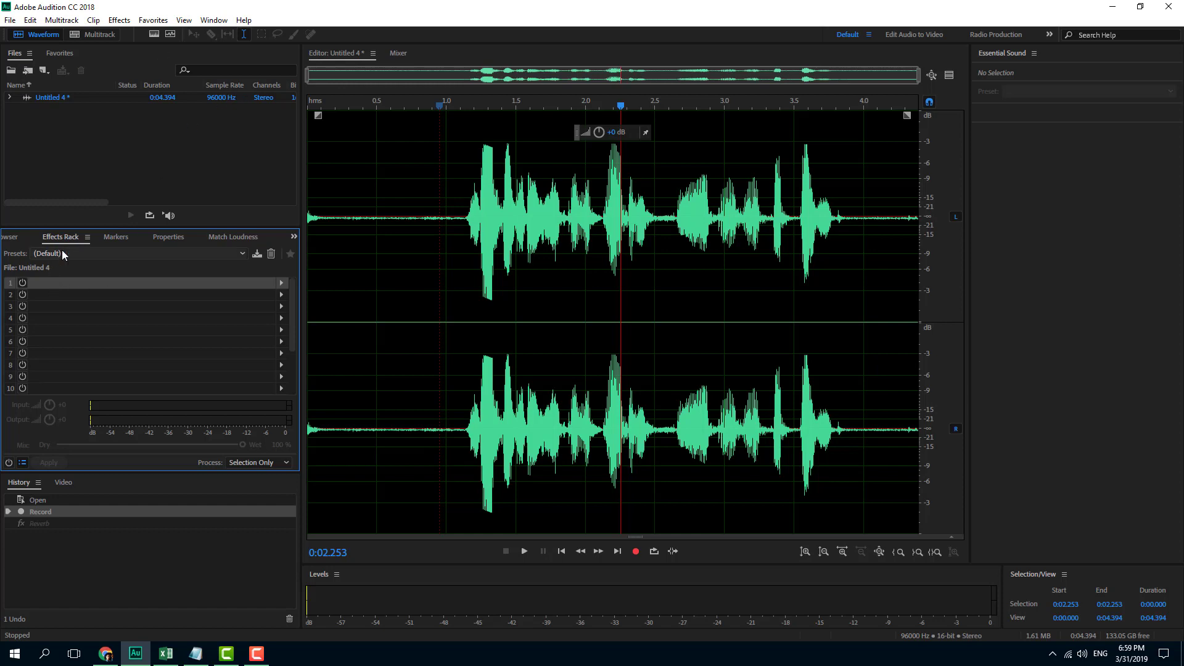
Check the Window menu without changes, then open slot 1's effect menu in the Effects Rack.
click(214, 19)
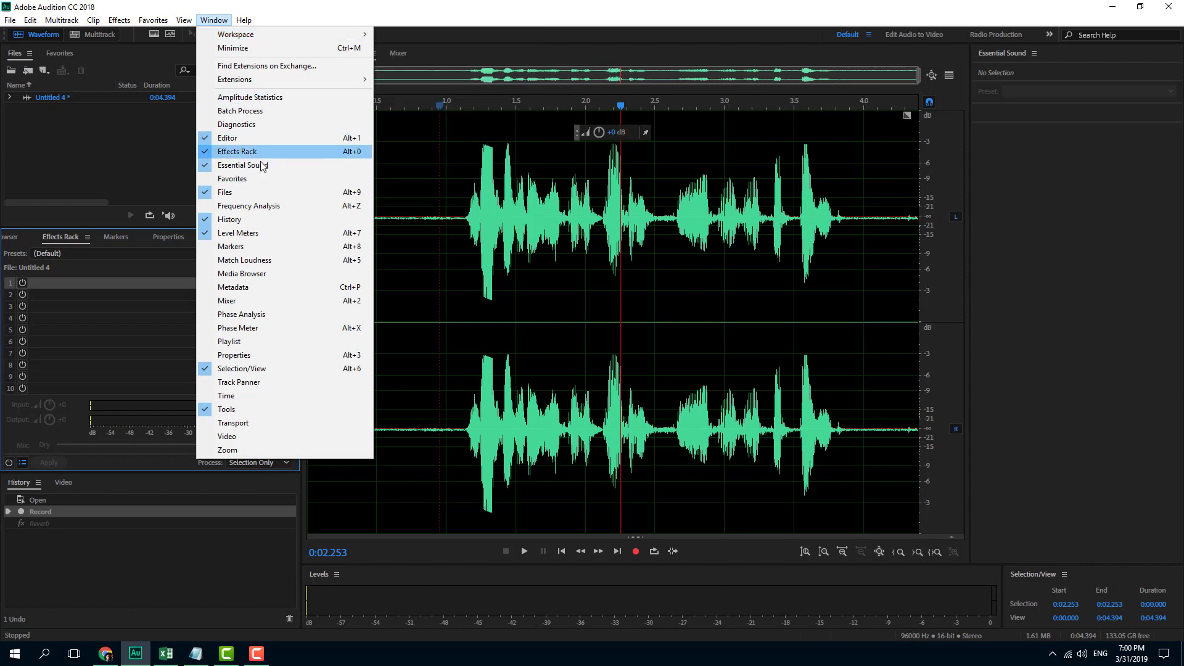
click(113, 282)
mouse_move(290, 290)
mouse_down()
mouse_move(290, 379)
mouse_move(287, 291)
mouse_up()
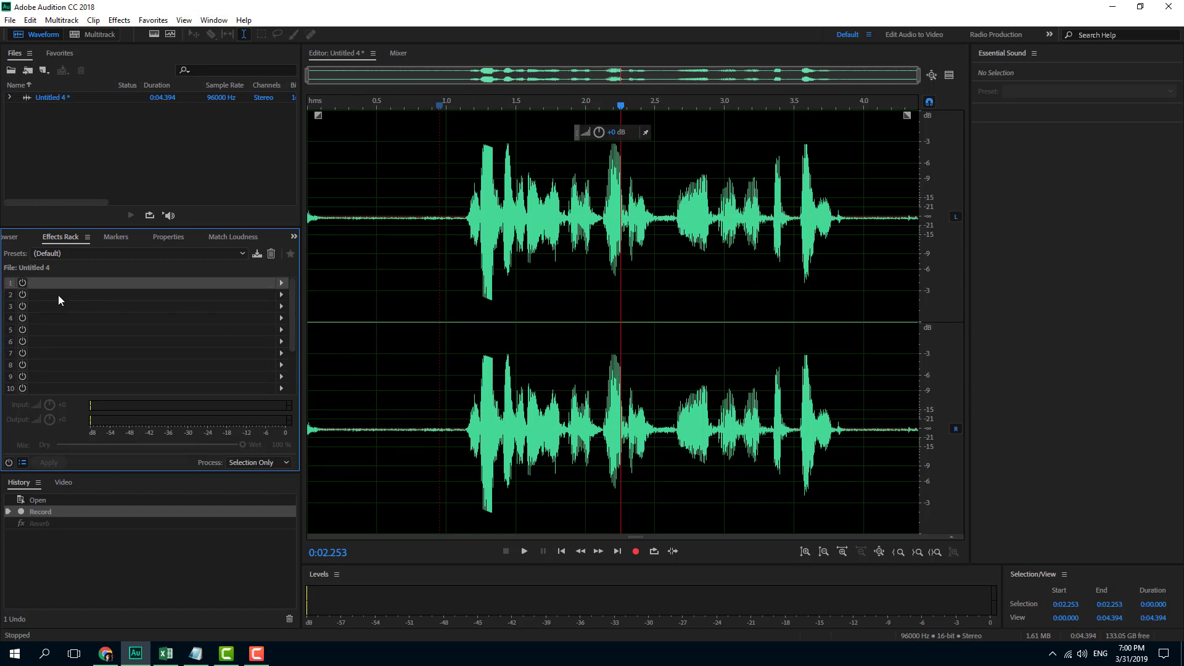
click(281, 286)
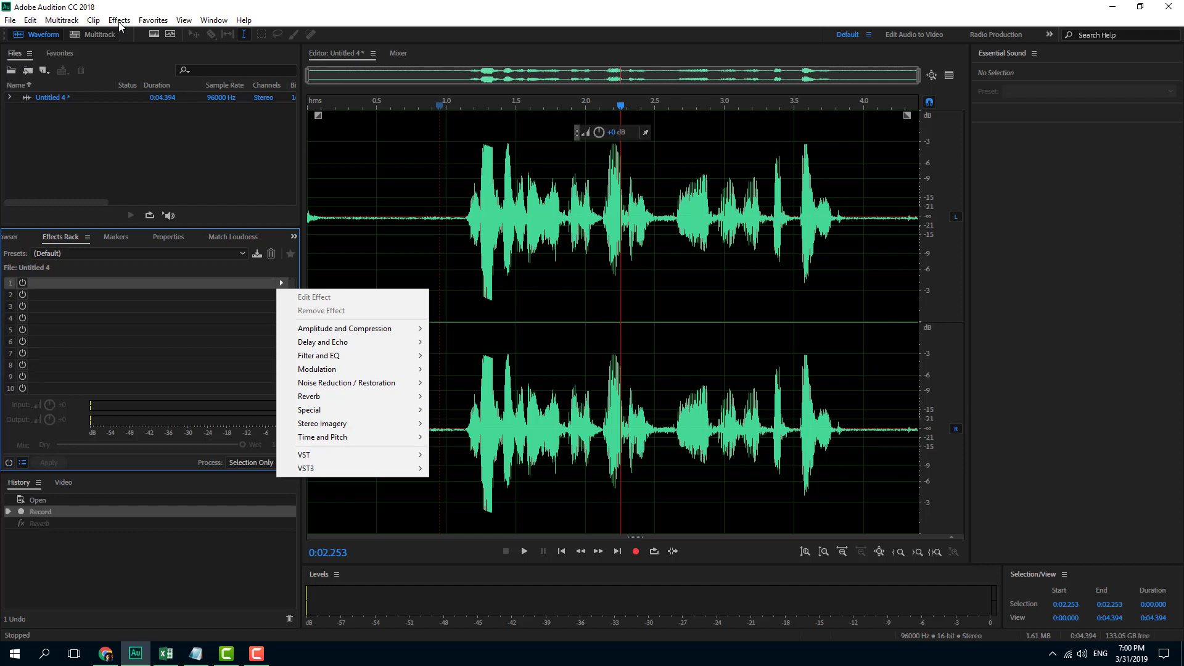
Add Studio Reverb to Effects Rack slot 1 and preview it from about 0.4 seconds.
mouse_move(361, 399)
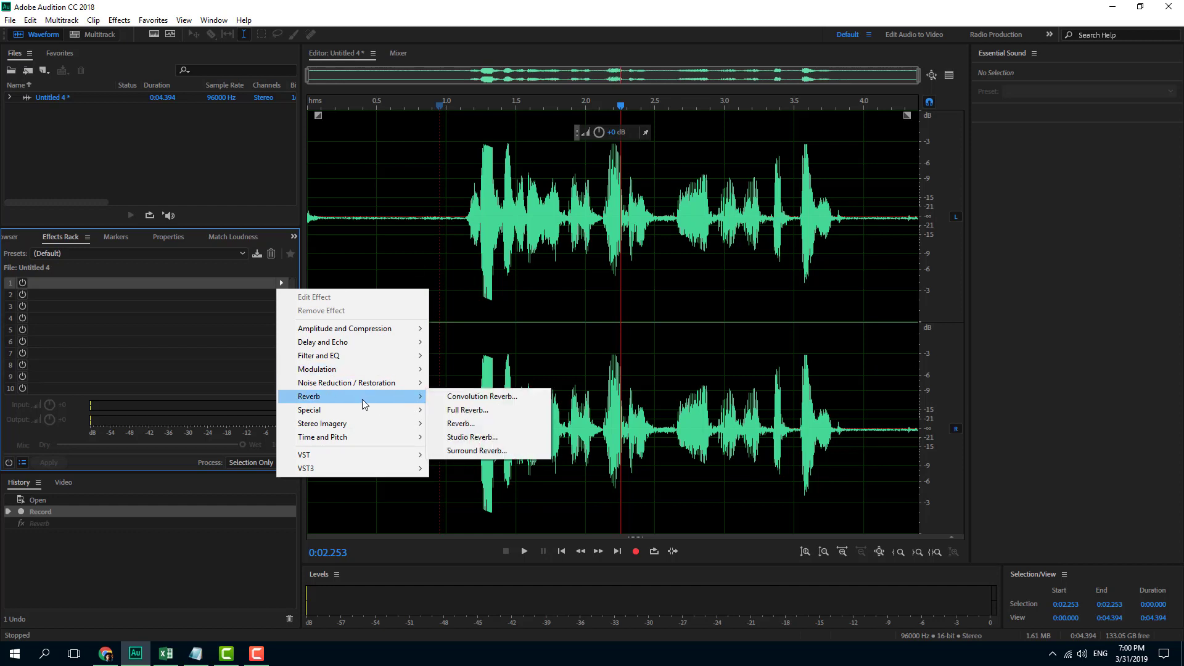
click(473, 437)
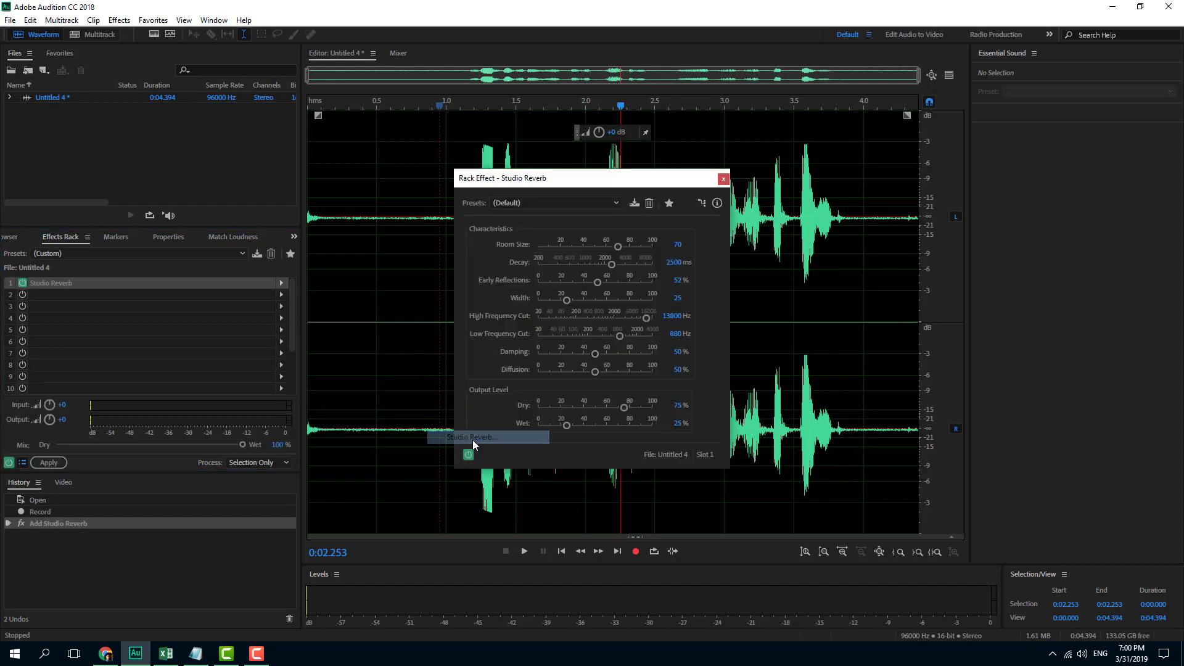
click(365, 274)
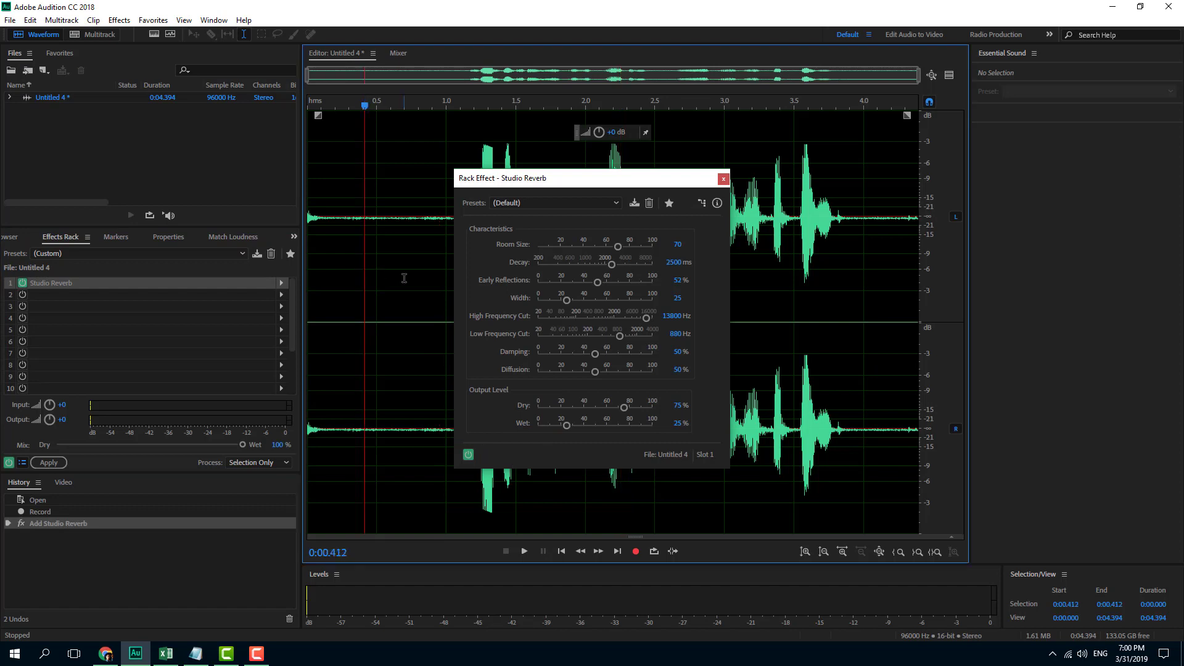
key(space)
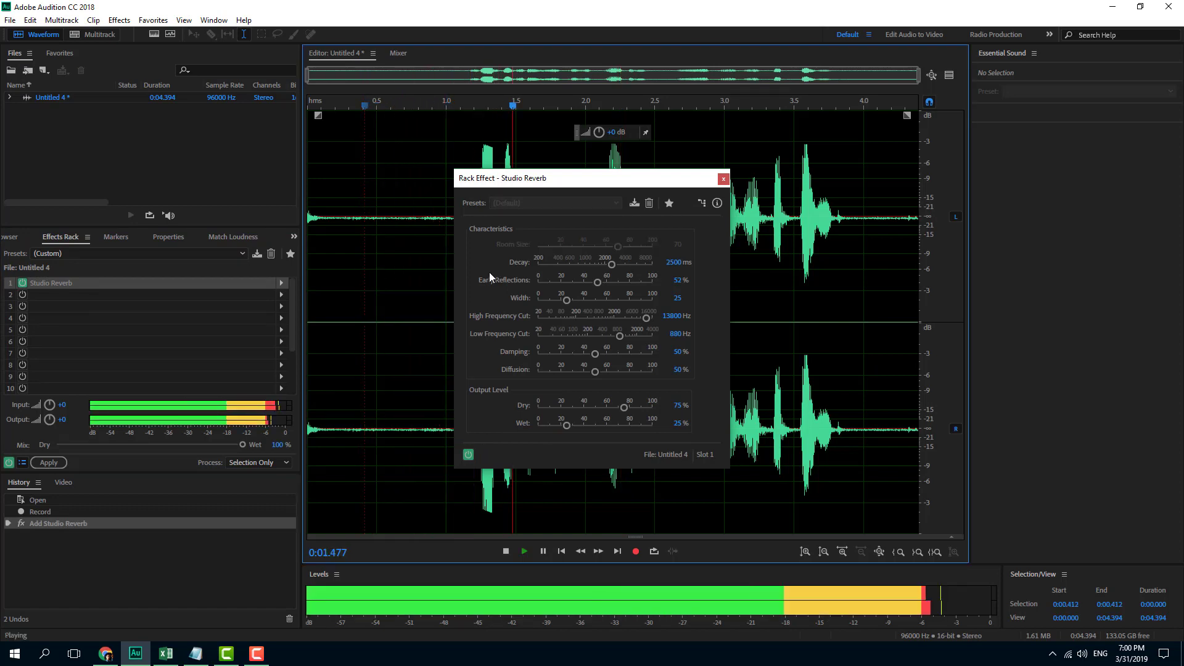
key(space)
Raise Studio Reverb decay to about 3085 ms, early reflections 61.8% and width 61.3, then preview.
drag(611, 265, 610, 287)
click(606, 301)
click(403, 271)
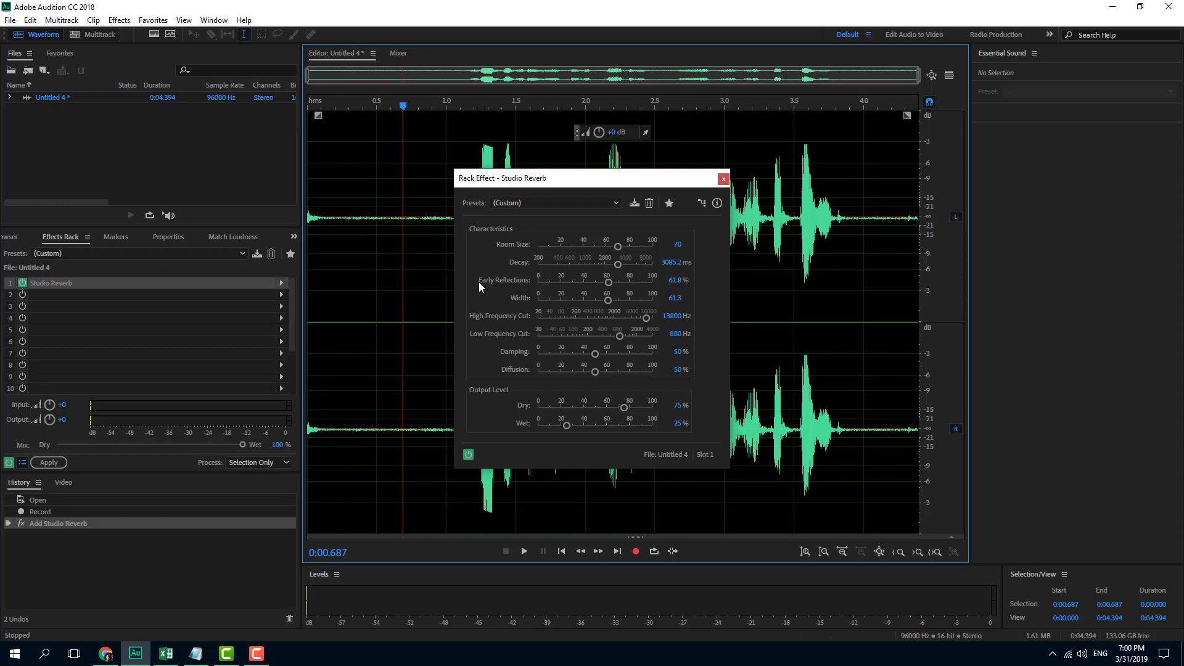
key(space)
key(space)
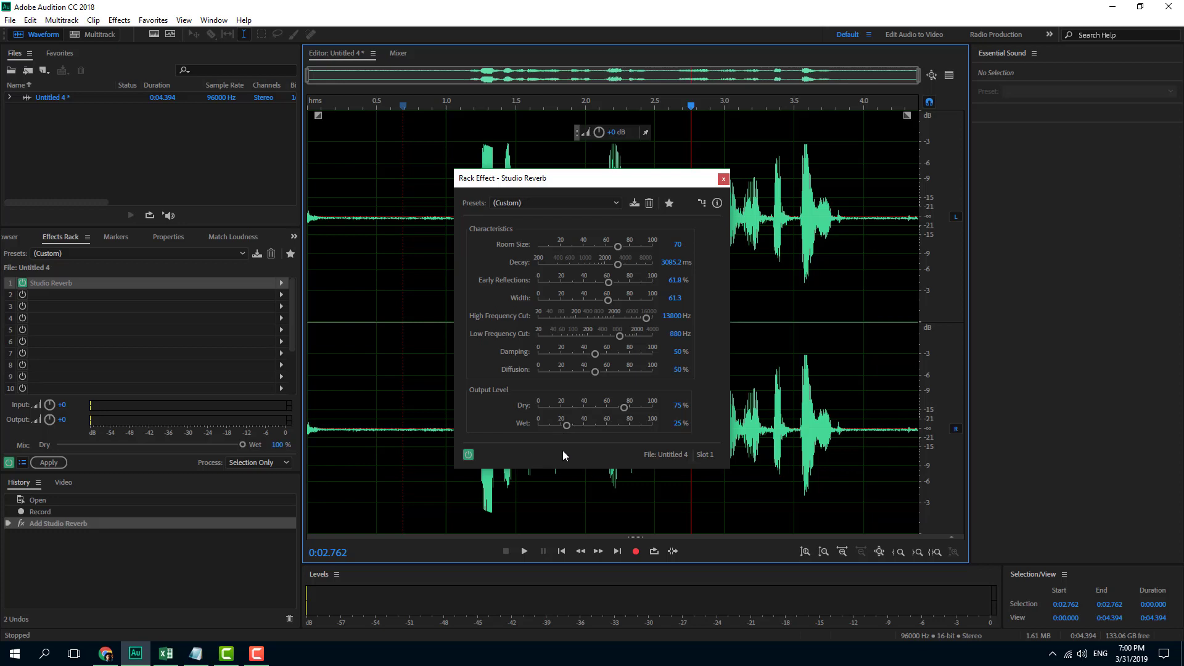
click(724, 179)
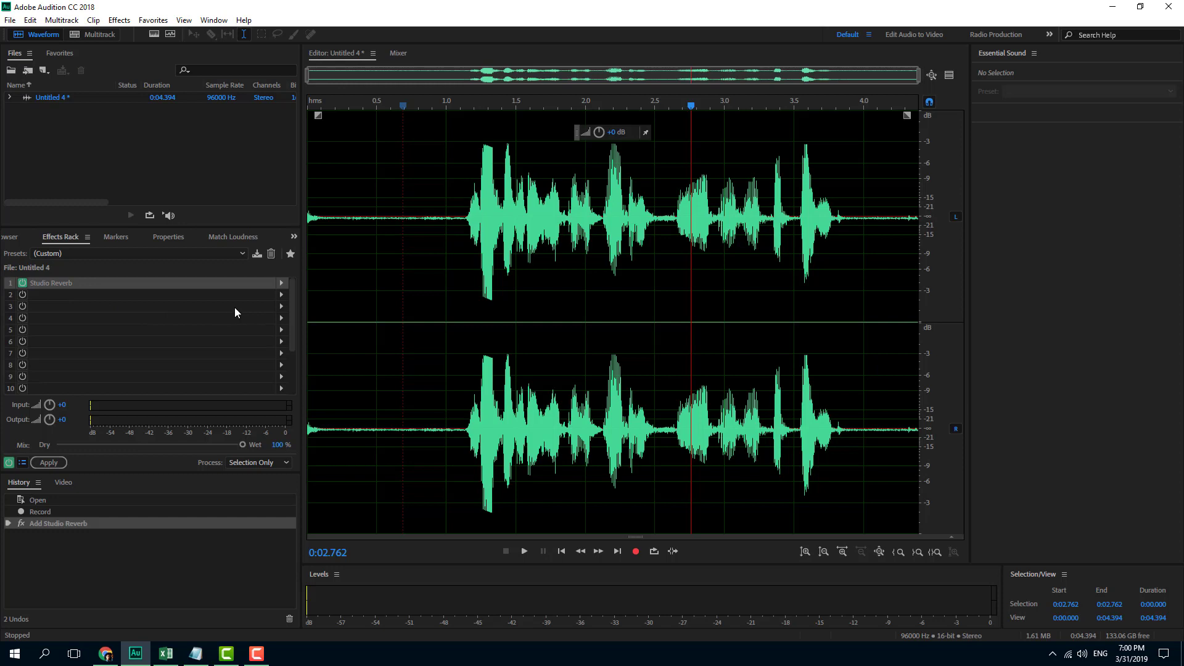
Add Graphic Equalizer (10 Bands) to slot 2 with the Quick Low-Pass Filter preset.
click(281, 296)
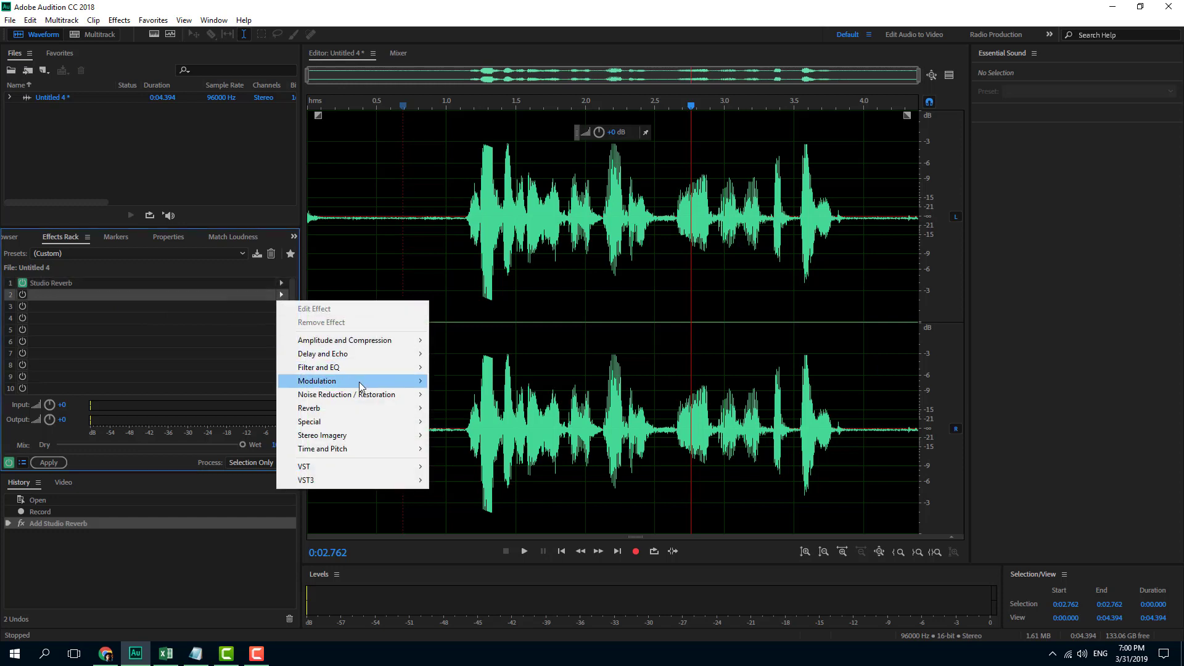
mouse_move(362, 368)
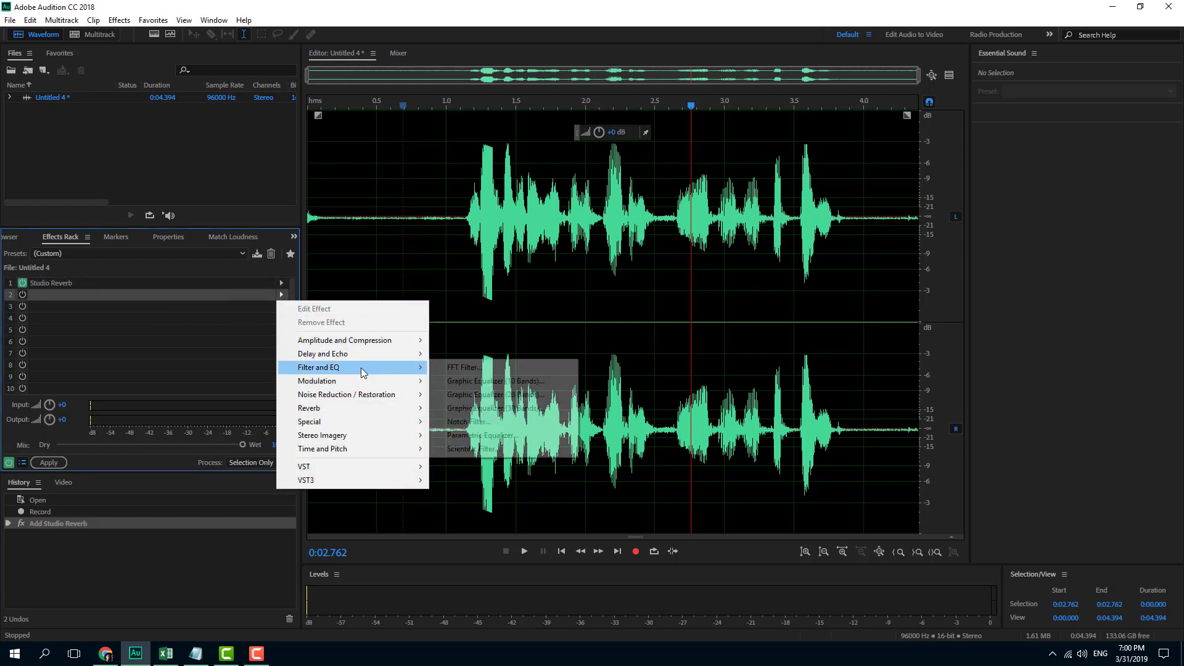
click(522, 382)
click(507, 212)
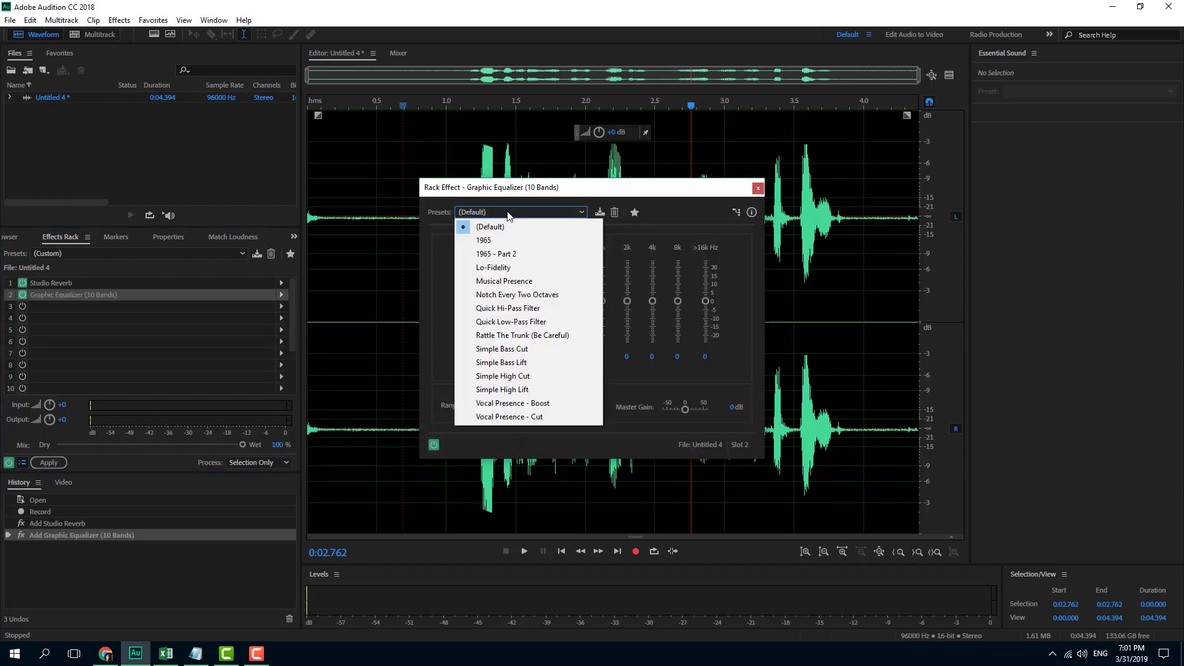
click(522, 323)
Preview the recording through the low-pass equalizer from about 1.3 seconds.
key(space)
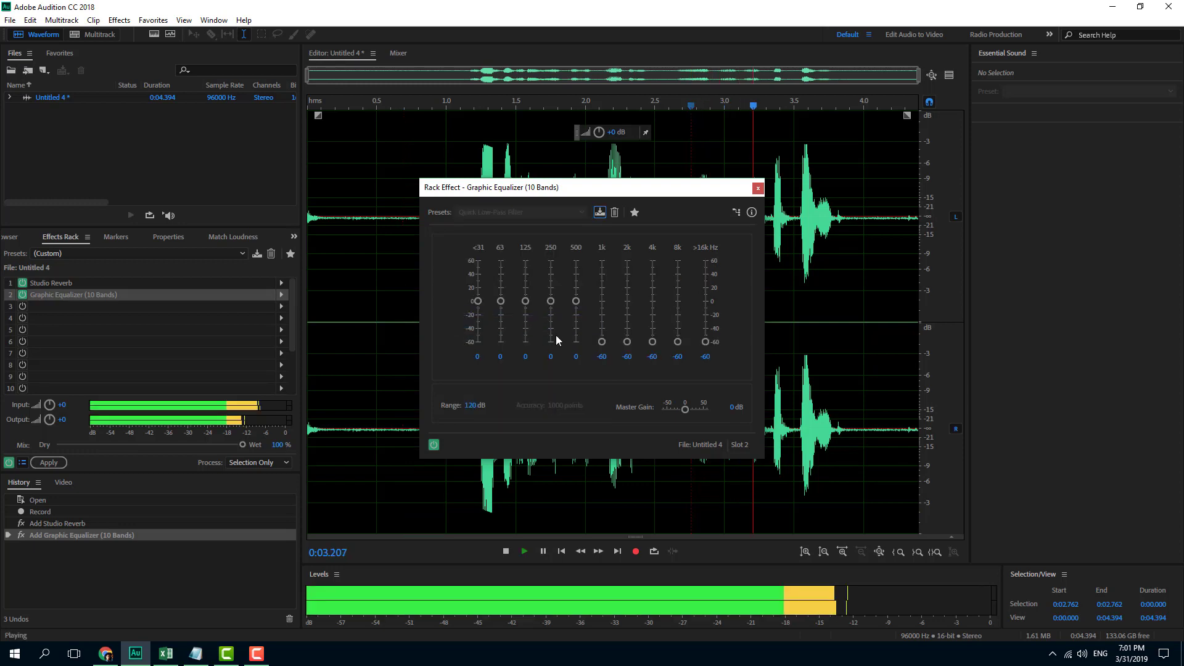
click(488, 150)
key(space)
key(space)
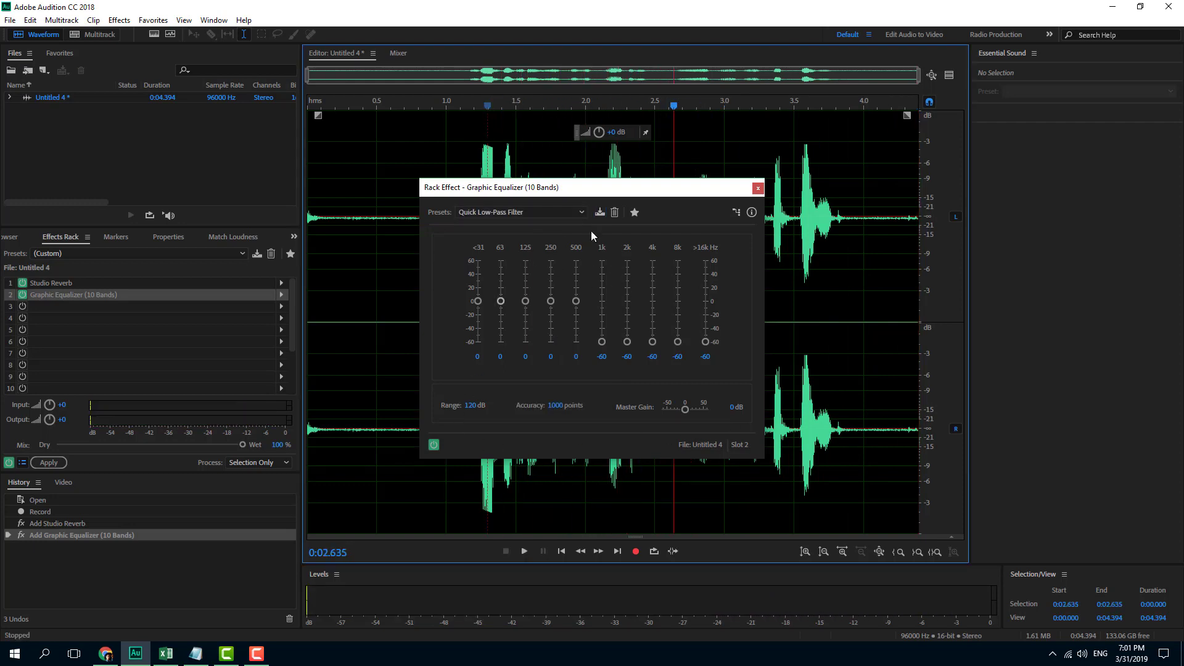
click(757, 188)
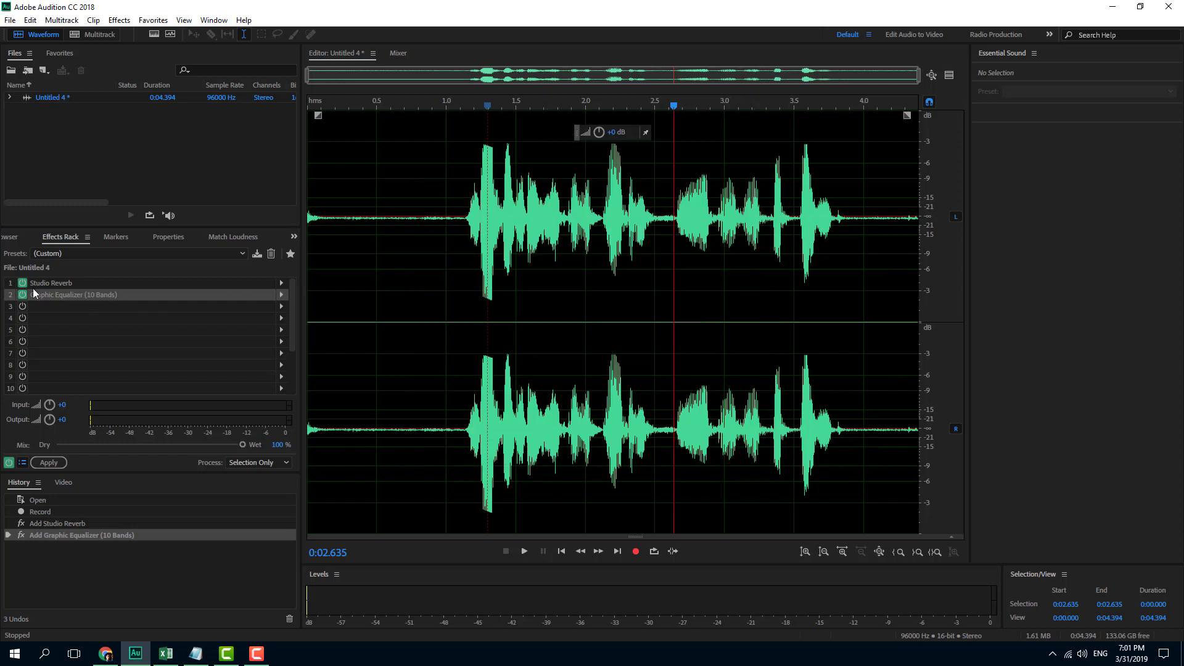
click(282, 306)
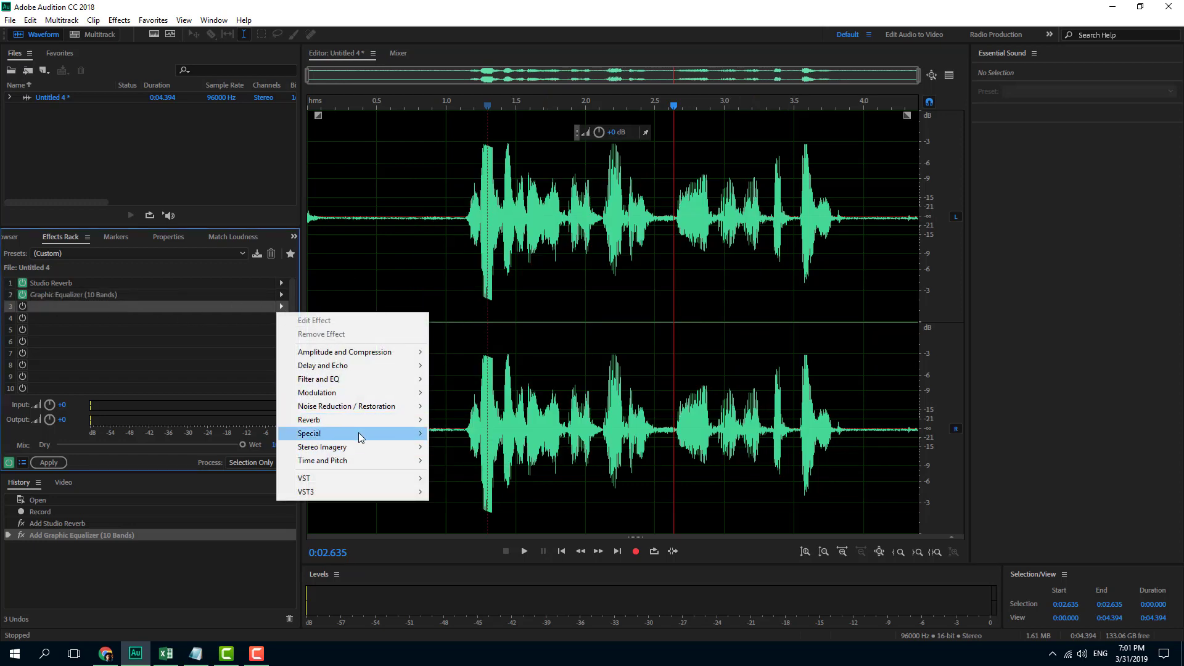
Add Vocal Enhancer to Effects Rack slot 3, keeping its Male setting.
mouse_move(358, 432)
click(480, 488)
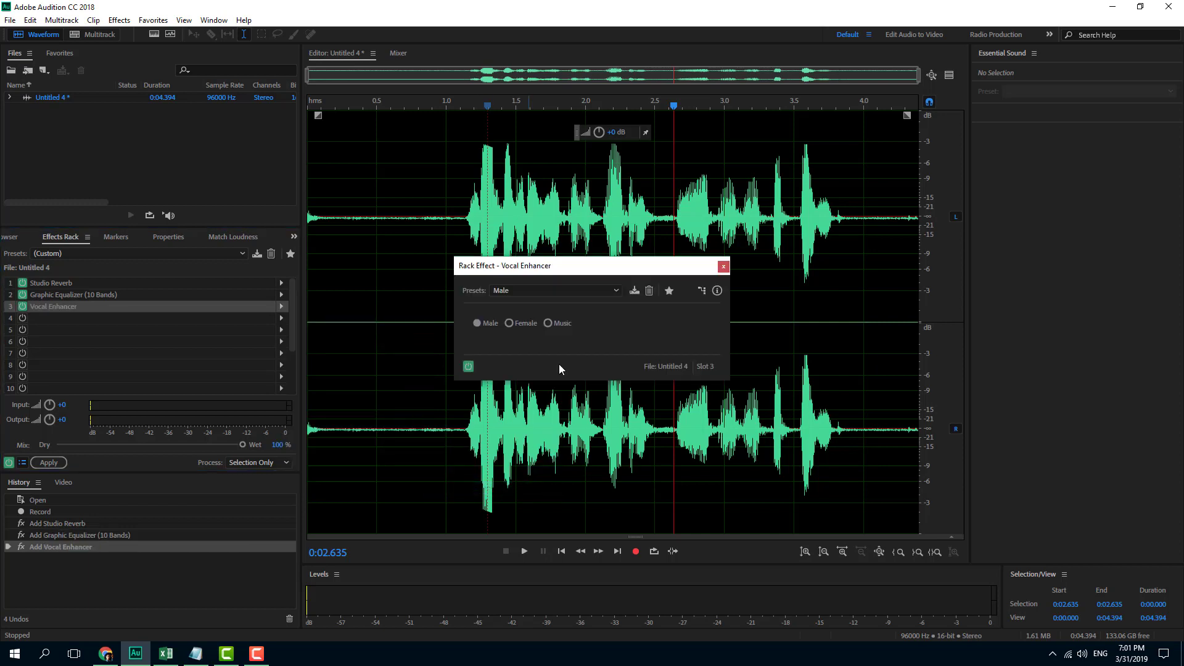
click(724, 267)
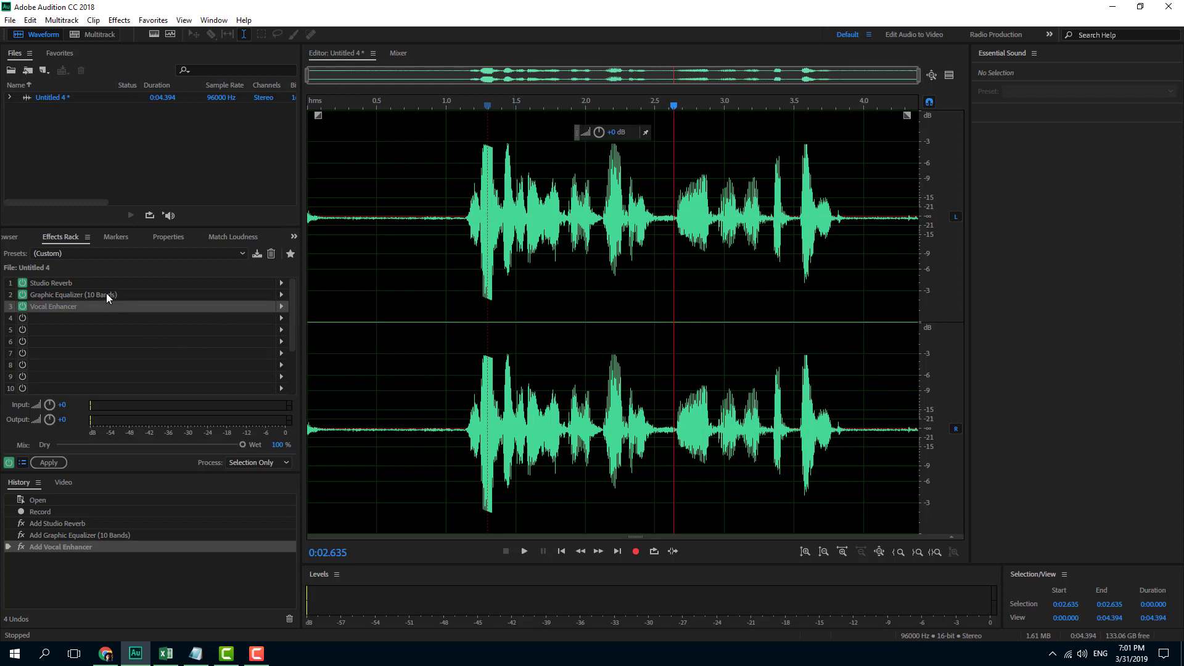
Play the recording from 1 second with all three rack effects active.
click(472, 257)
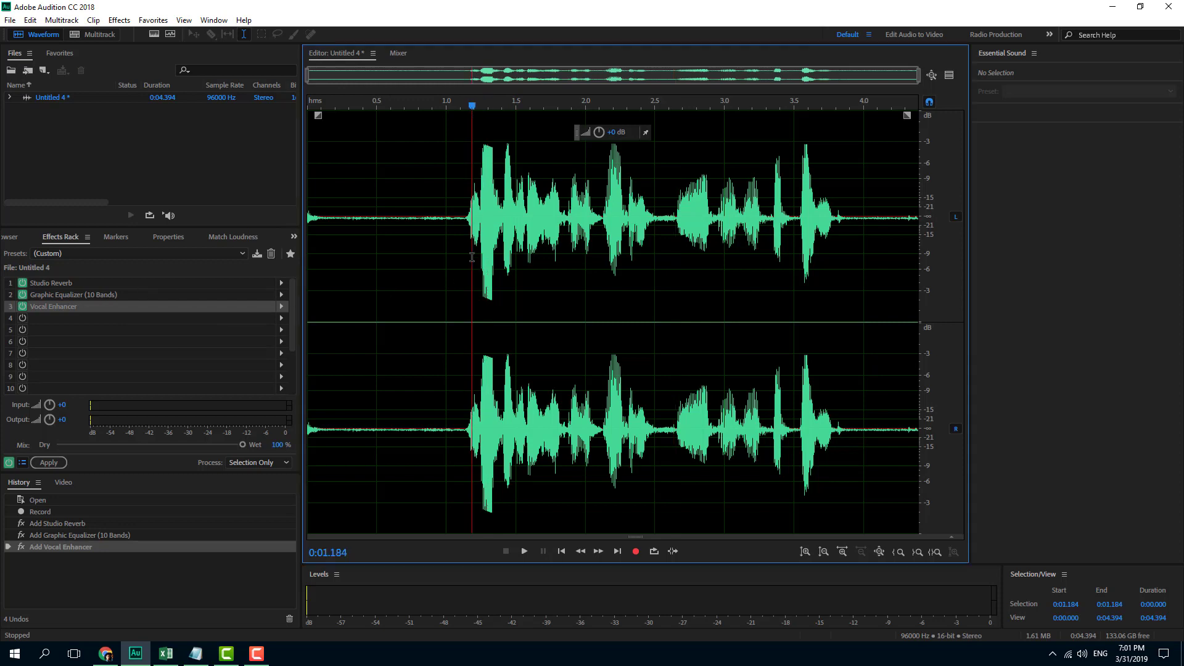
click(443, 244)
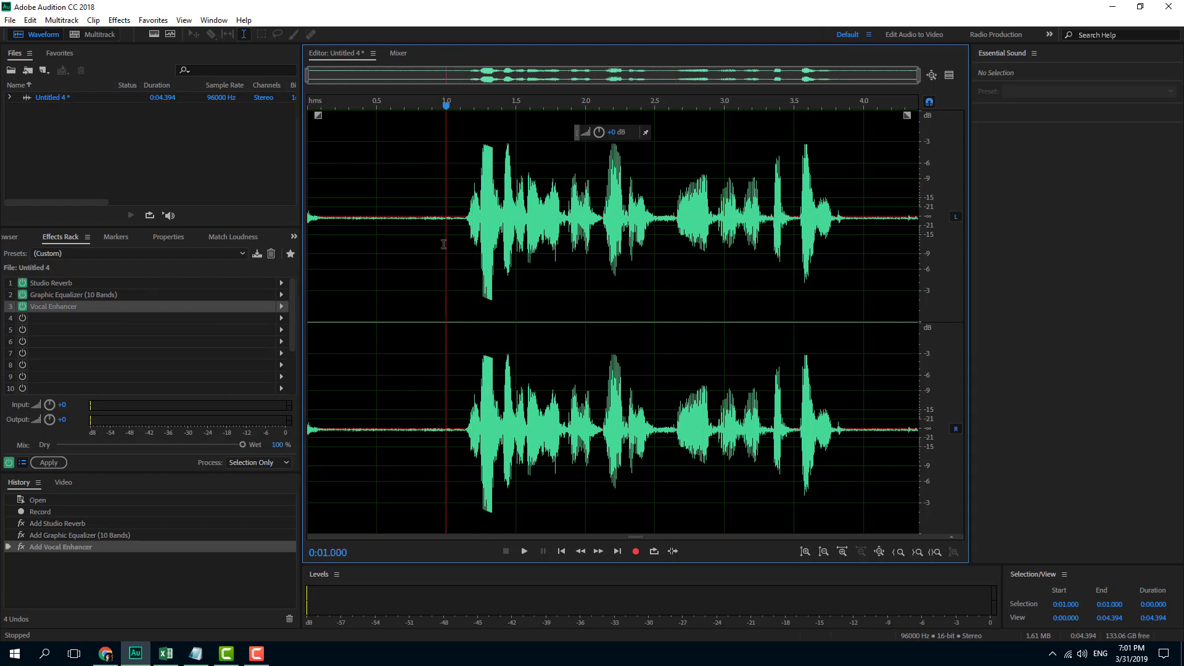
key(space)
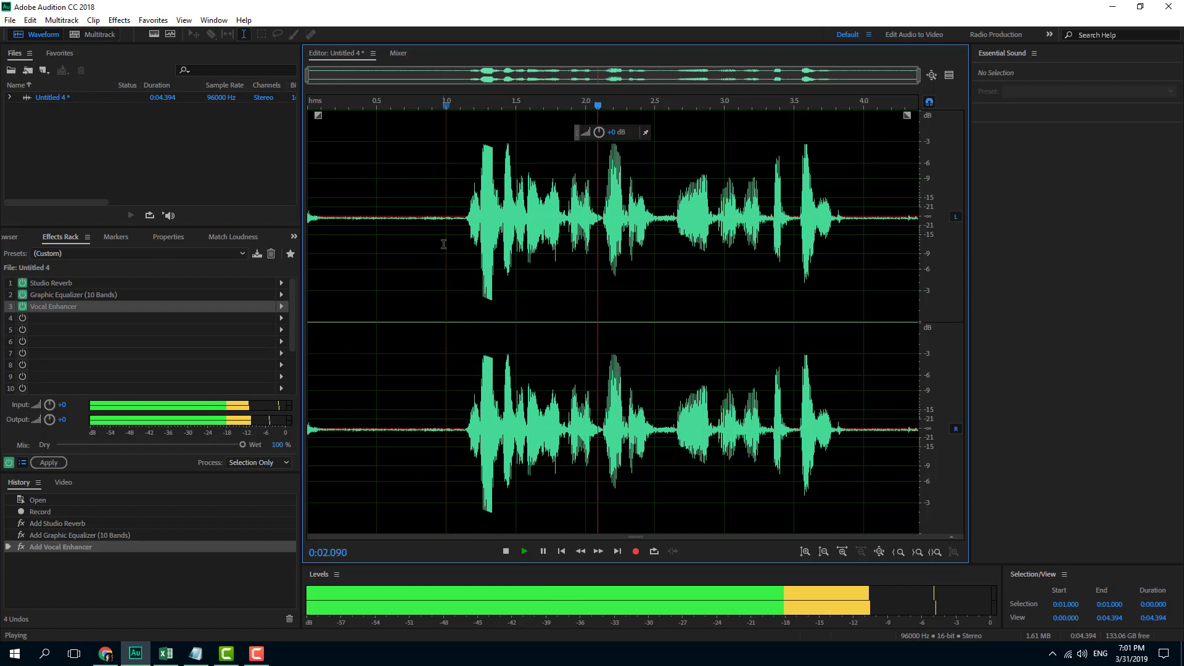
key(space)
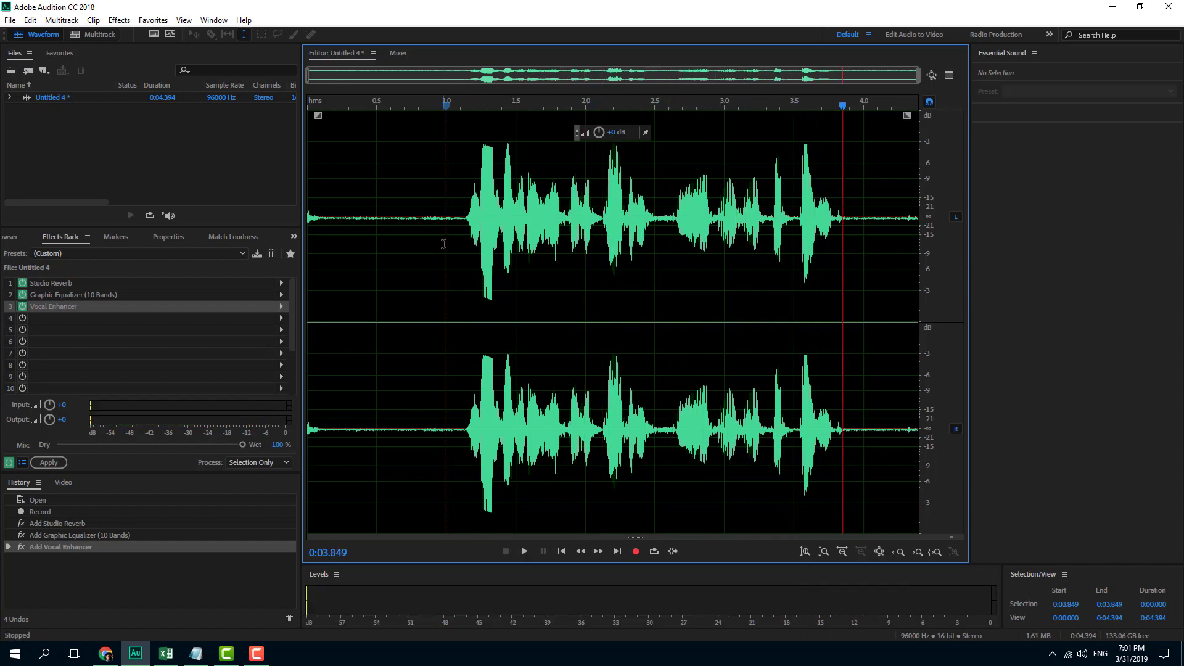
Bypass the Graphic Equalizer and play the recording again from 0.328 seconds.
click(23, 295)
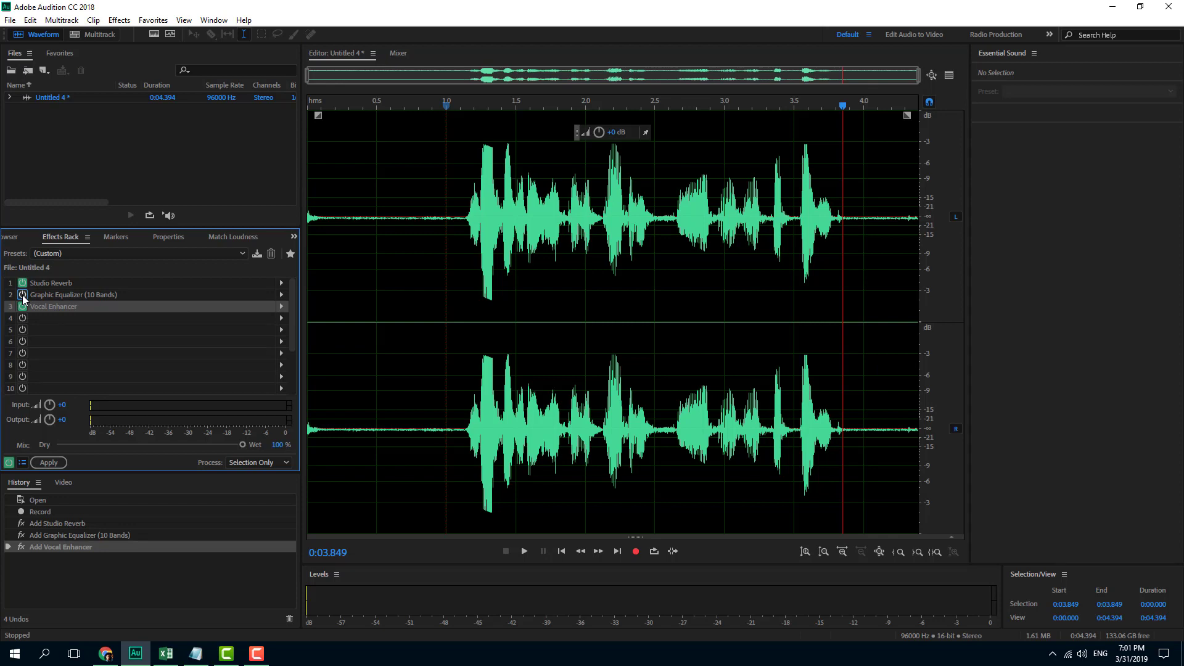
click(353, 288)
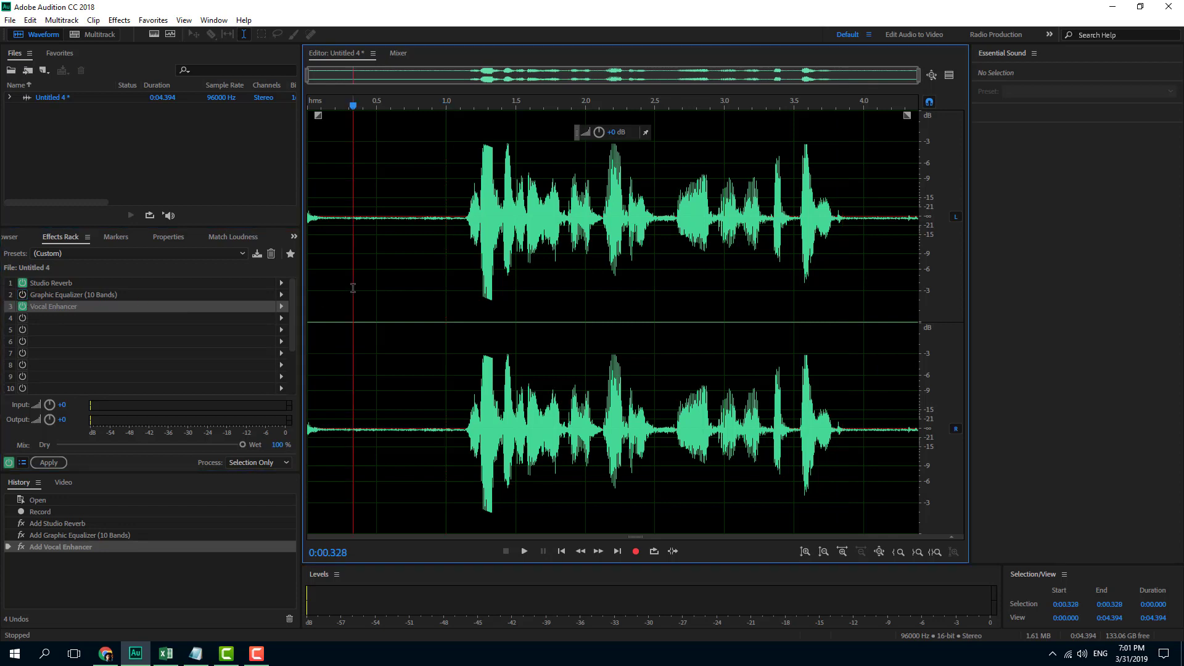
key(space)
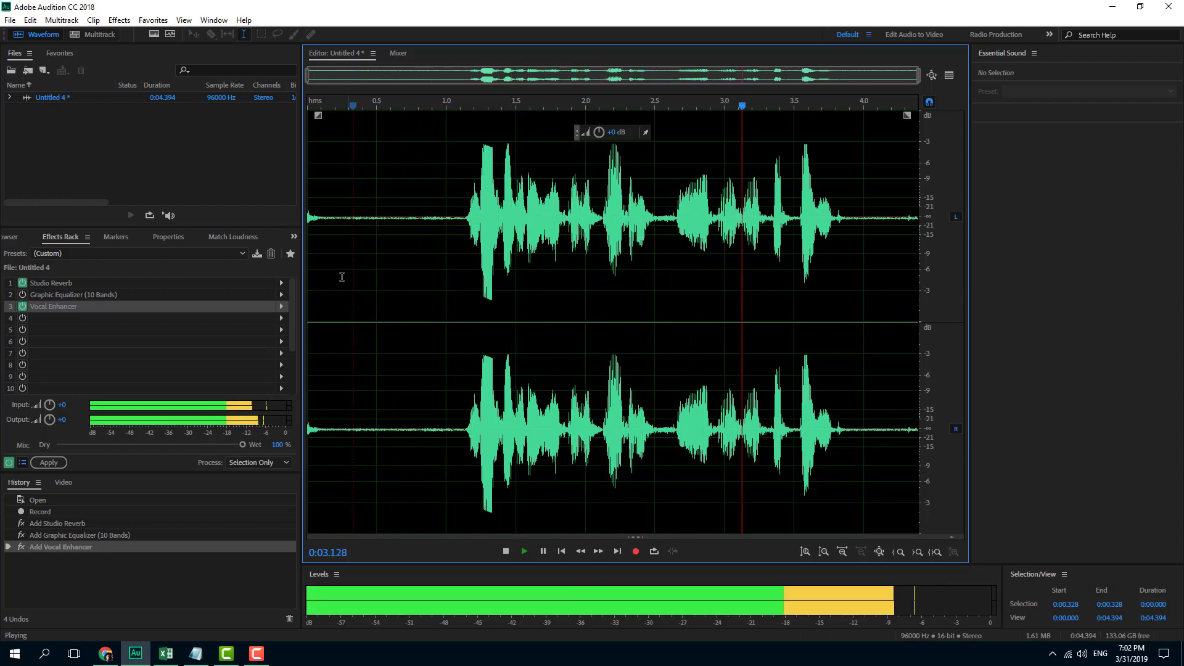
key(space)
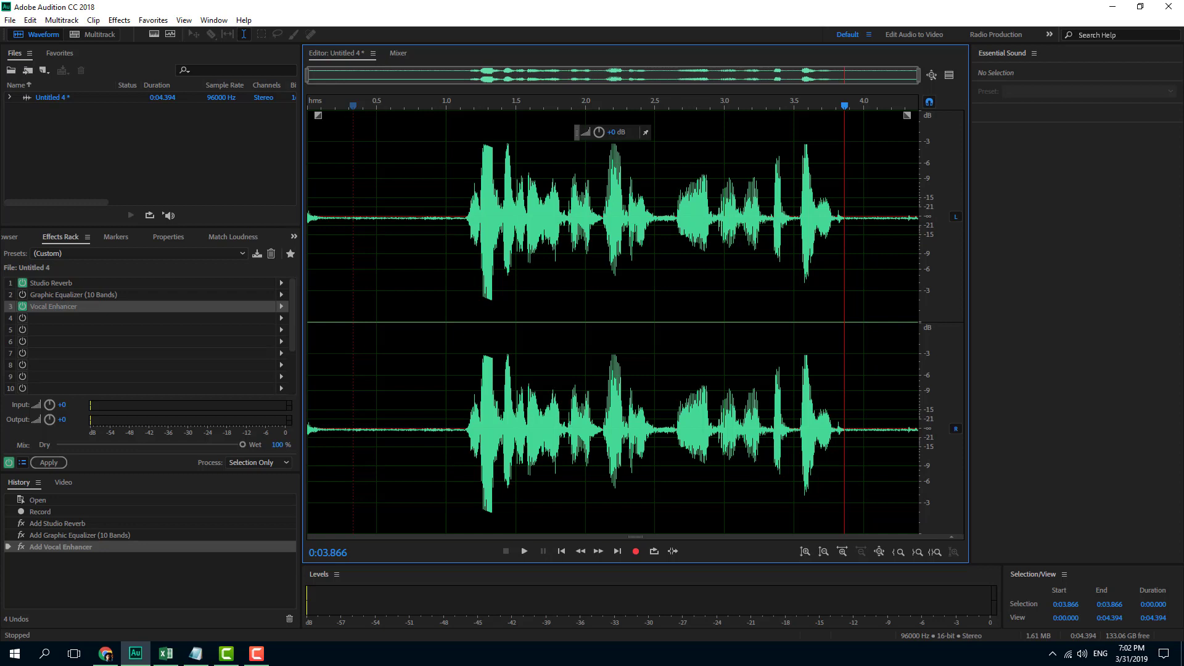
click(281, 318)
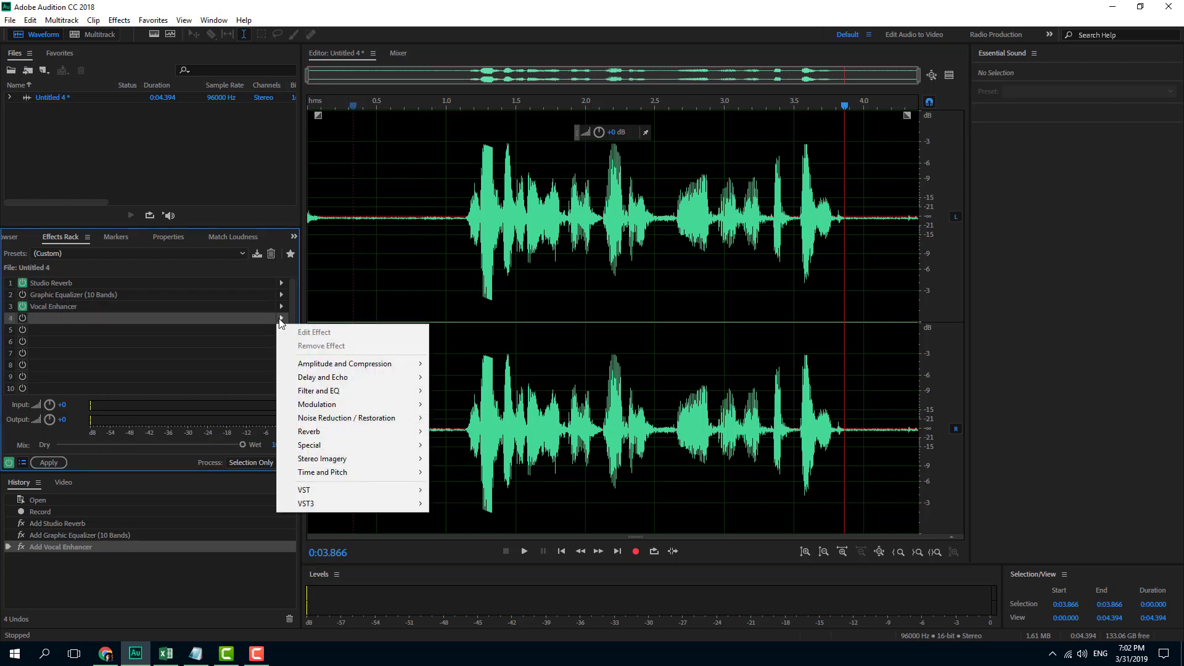
click(120, 20)
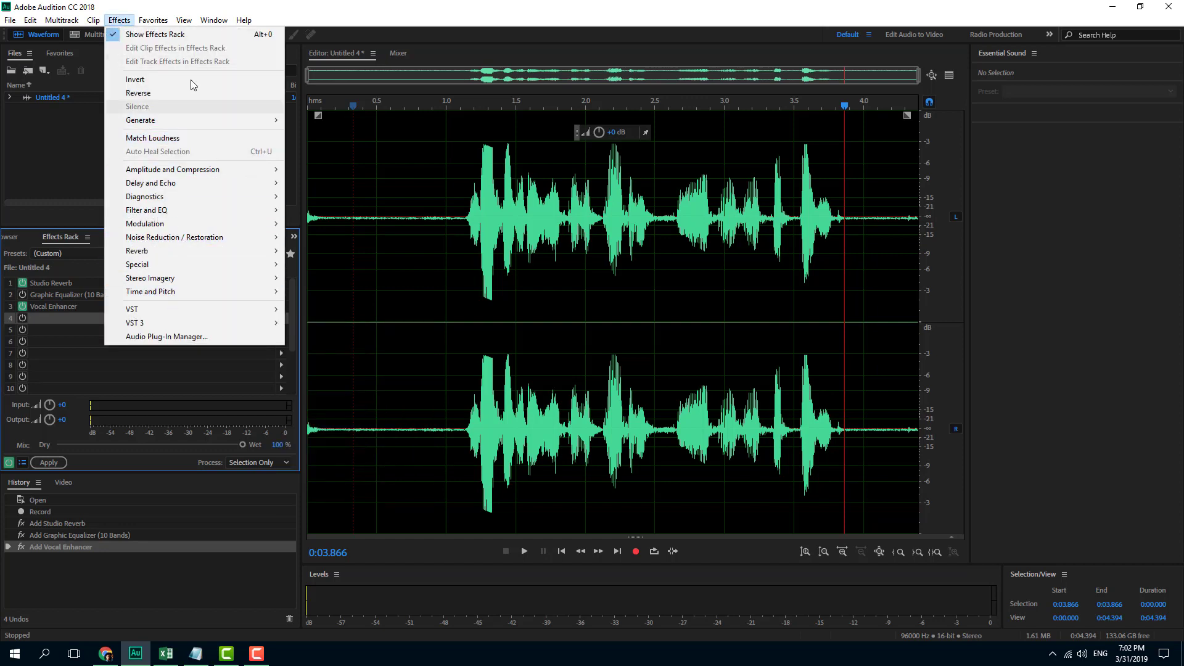
click(244, 21)
click(281, 318)
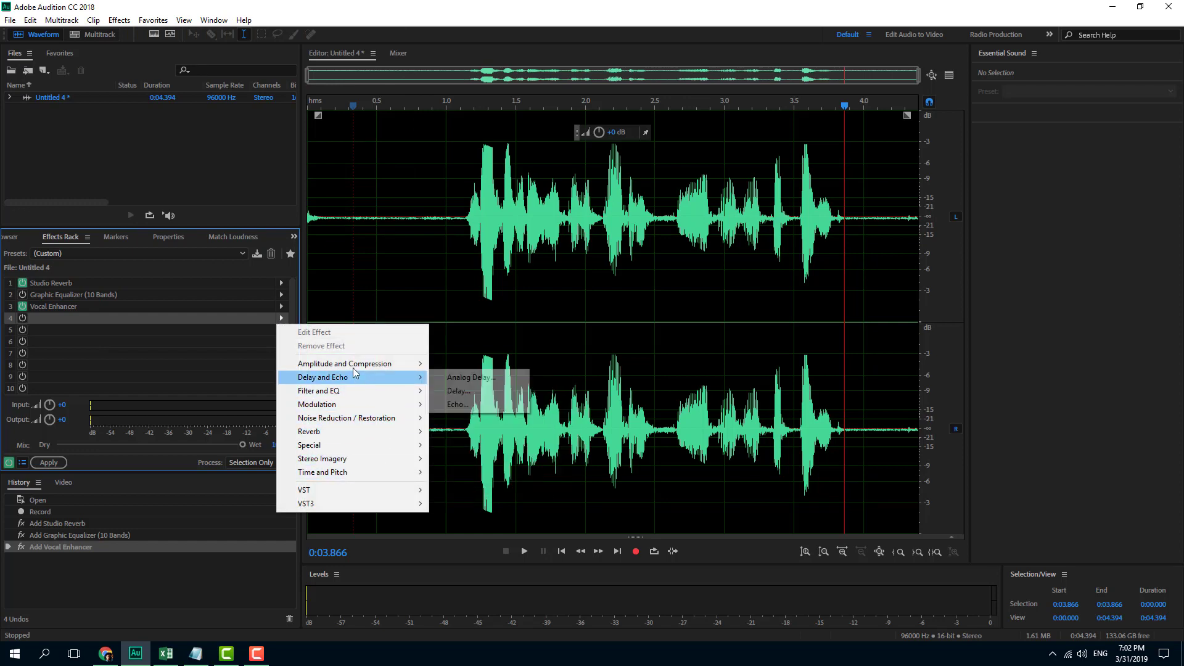
mouse_move(354, 365)
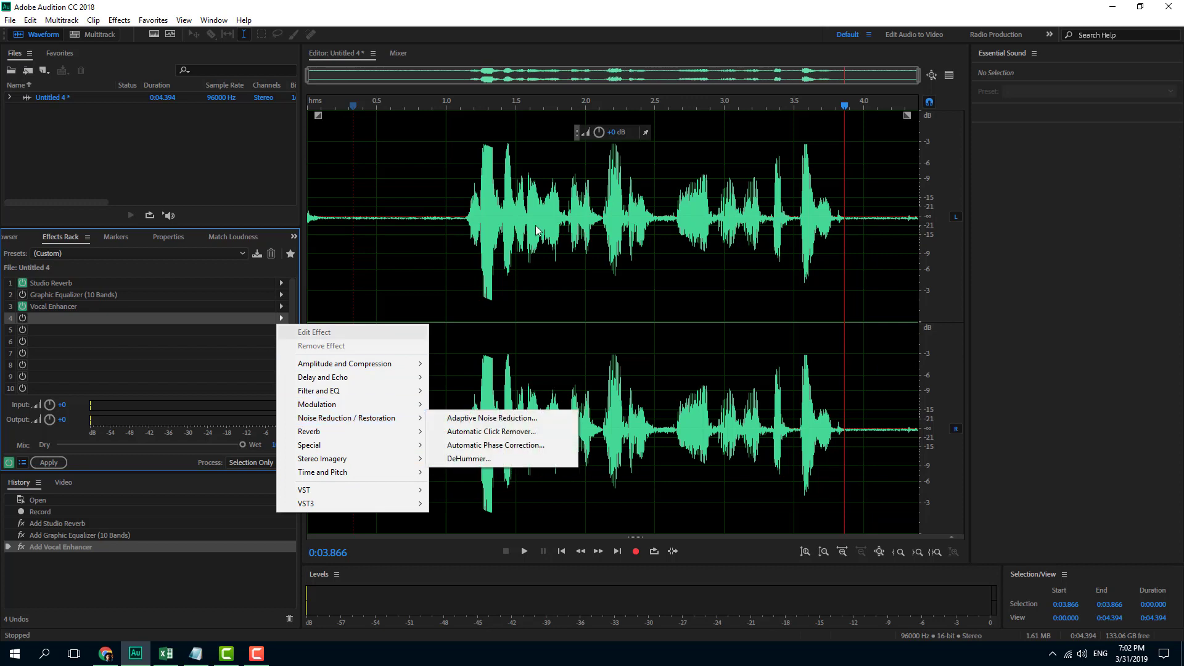
click(535, 309)
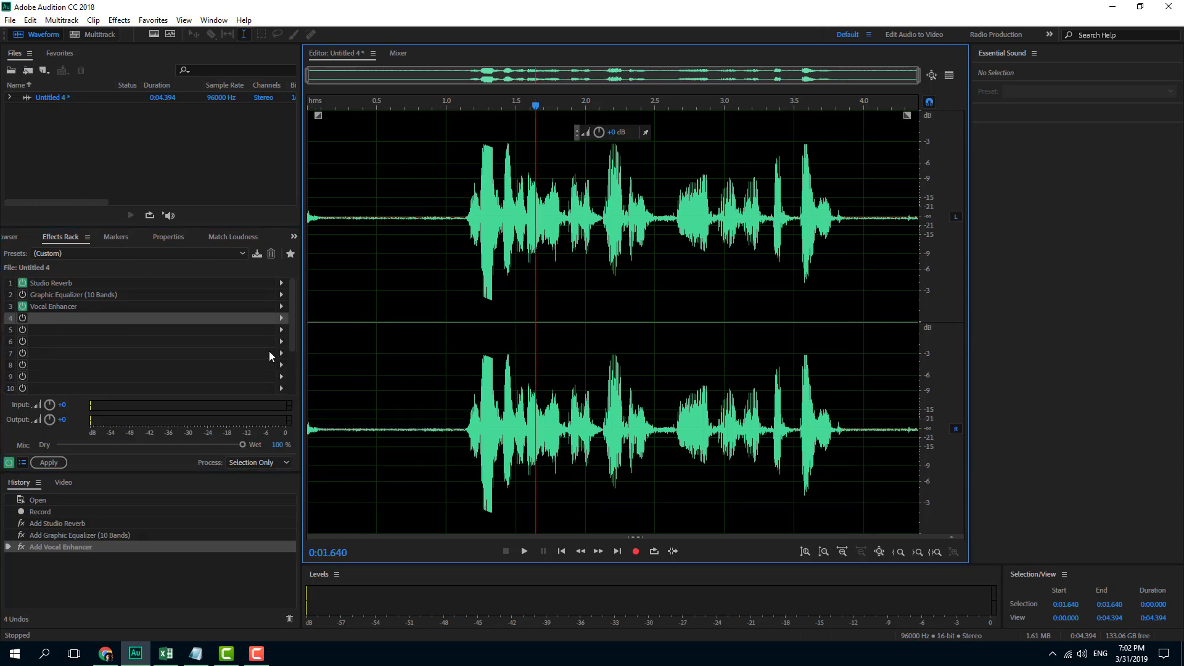